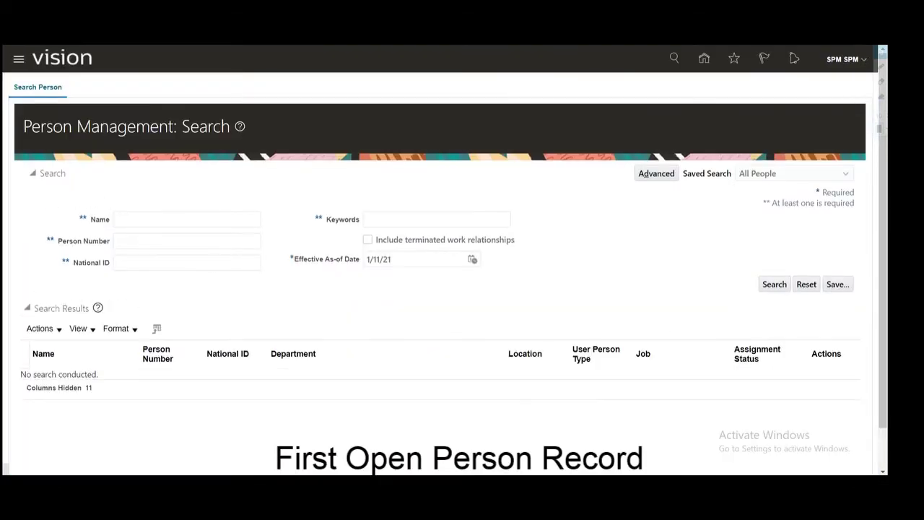
Step: Search Person Management by the test worker's person number and open their record from the results
left_click(123, 241)
type("XXTE")
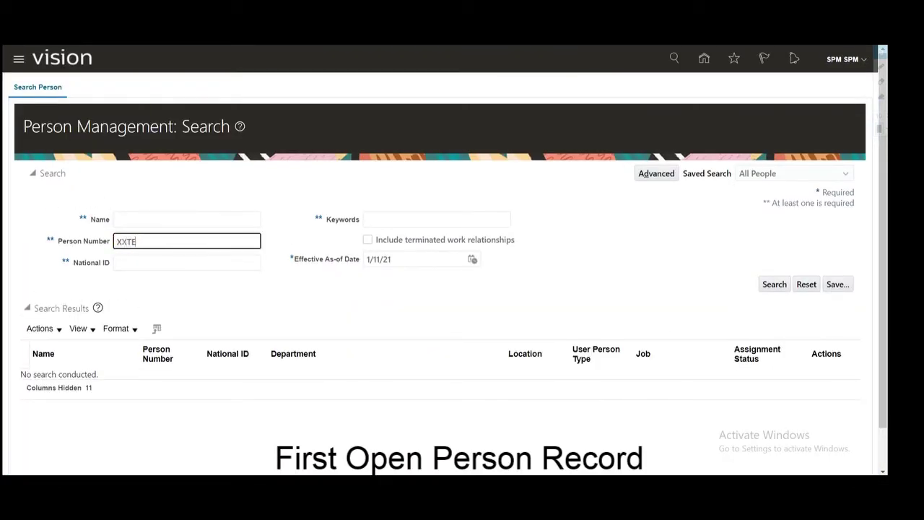
type("ST2")
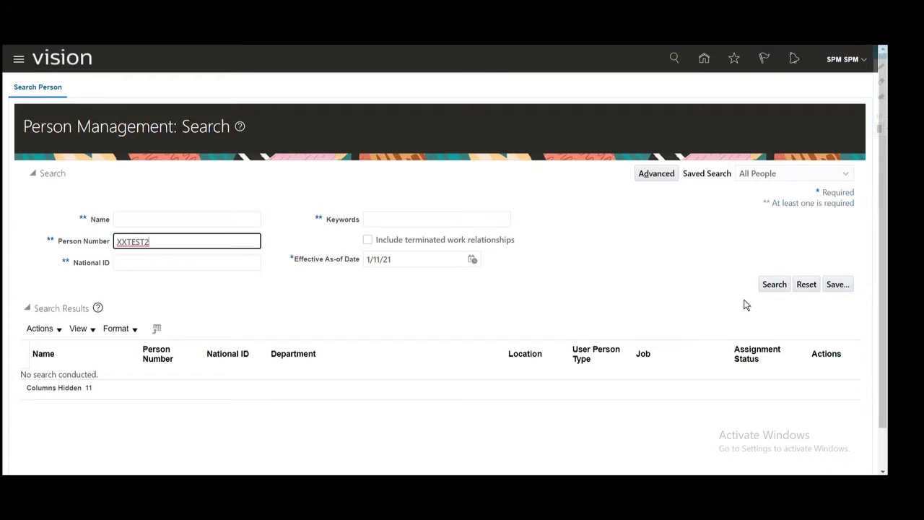
left_click(775, 284)
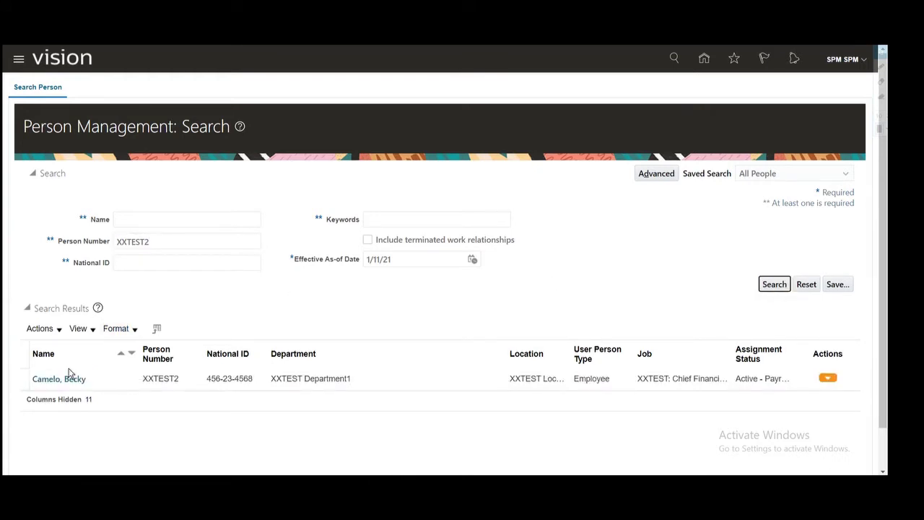
left_click(49, 379)
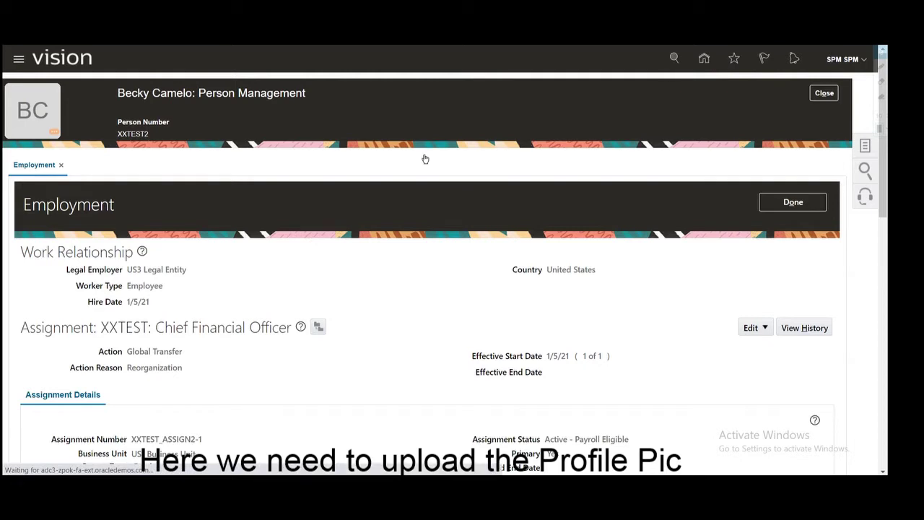
Step: Create a new folder named BlobFiles next to Worker.dat
left_click(263, 236)
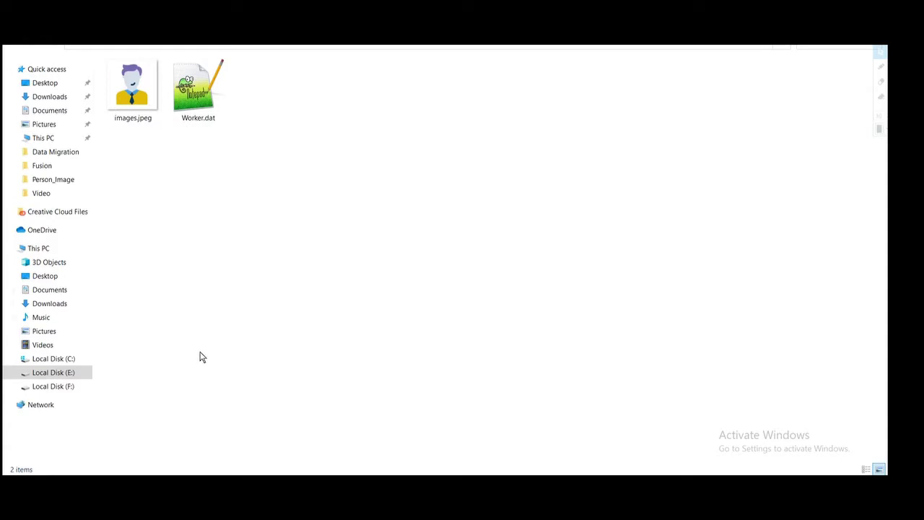
left_click(137, 118)
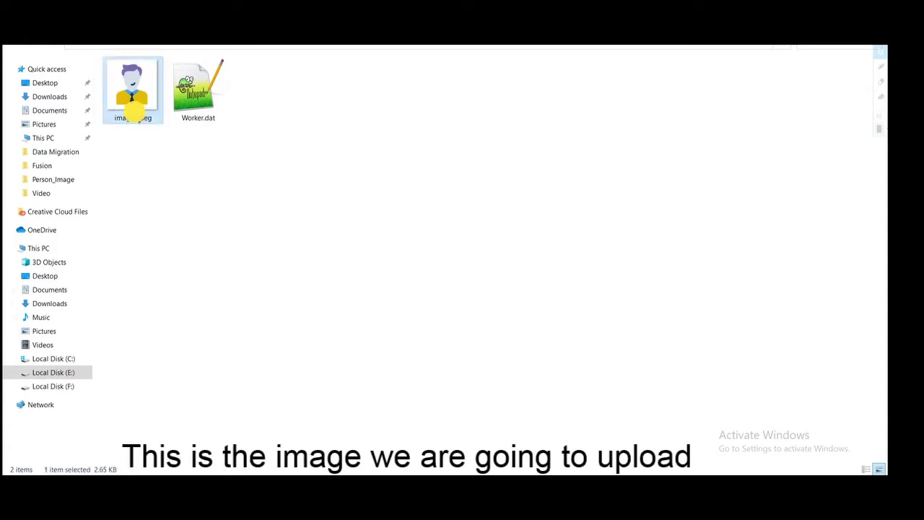
left_click(249, 138)
right_click(249, 139)
key("Up")
key("Up")
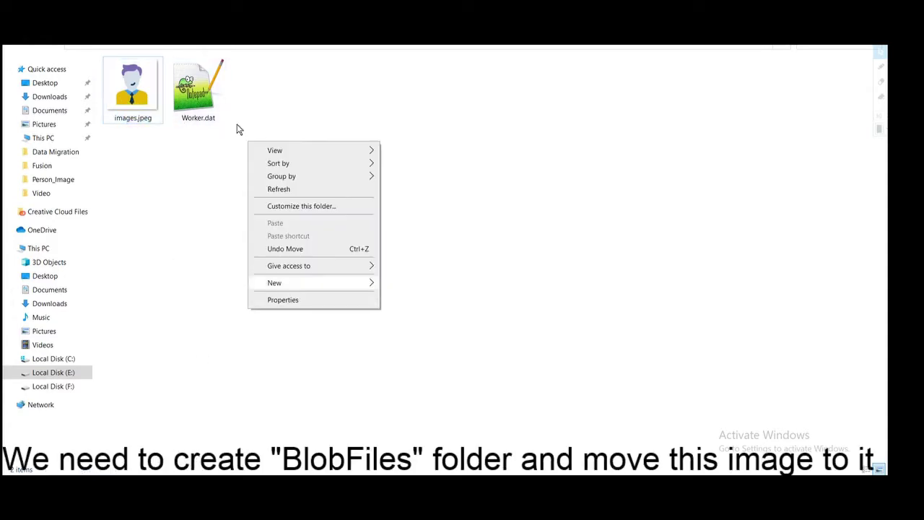
key("Right")
key("Return")
type("Bl")
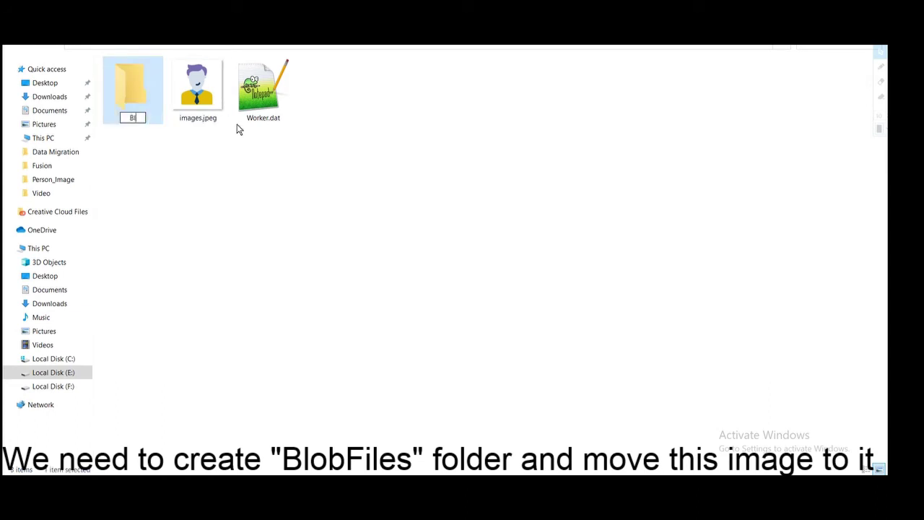
type("obFiles")
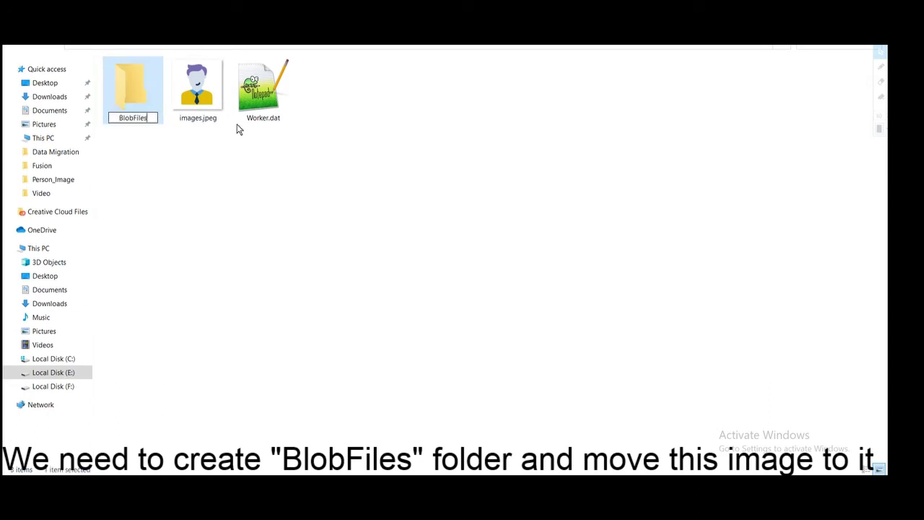
key("Return")
Step: Paste images.jpeg into the BlobFiles folder, then go back up to the parent folder
key("Right")
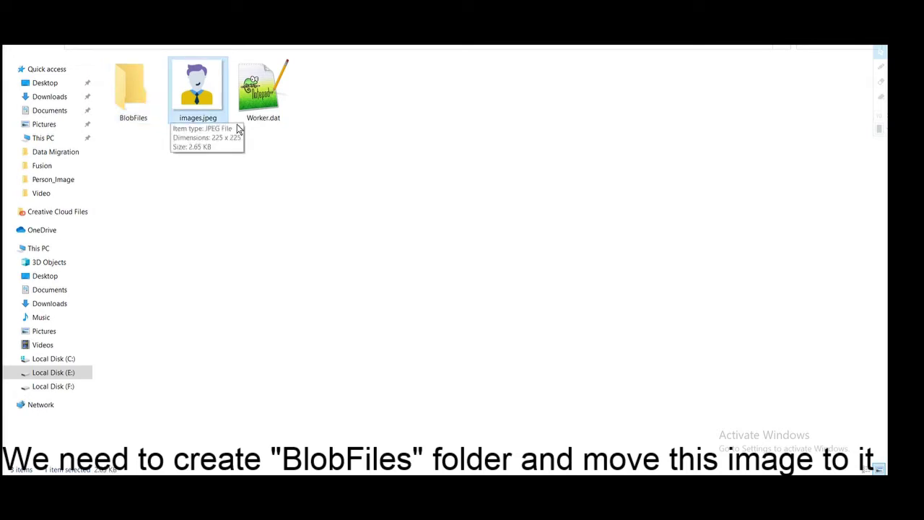
key("Left")
key("Return")
key("ctrl+v")
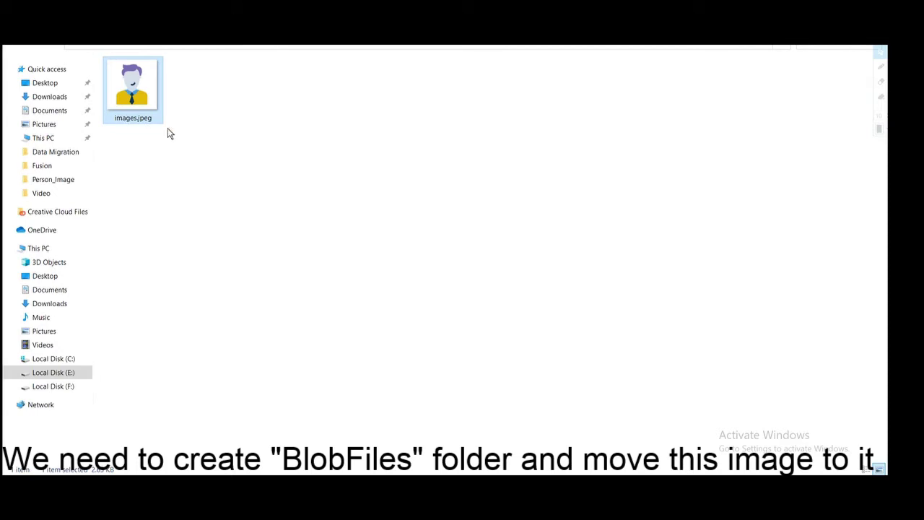
key("BackSpace")
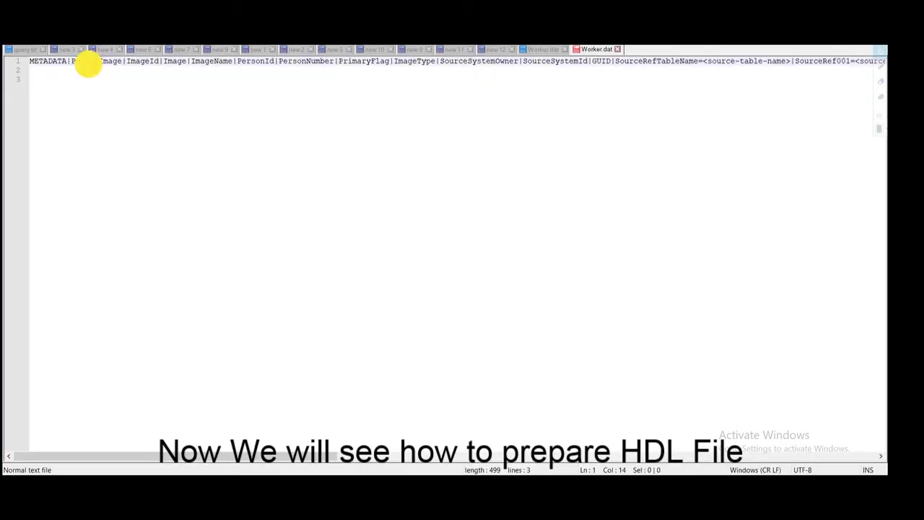
Step: Start line 3 with METADATA|PersonImage|SourceSystemOwner|SourceSystemId, copied from the line 1 template
double_click(88, 62)
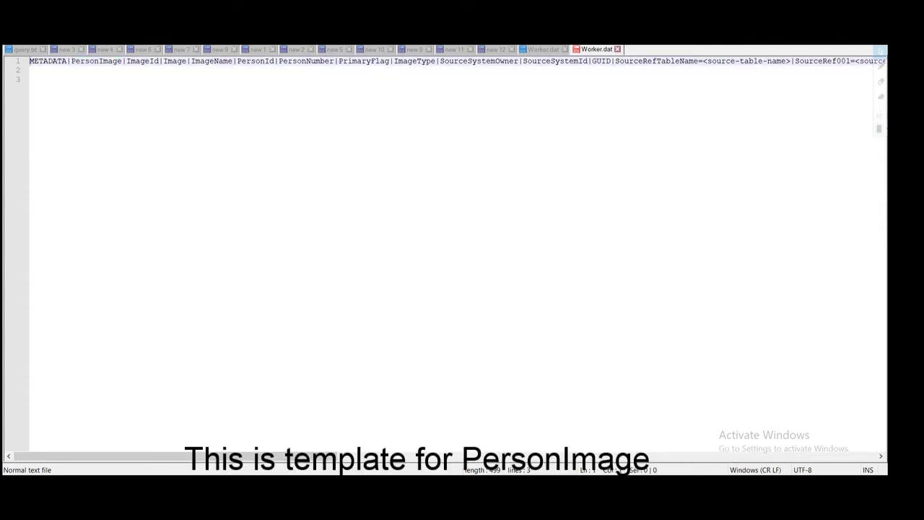
left_click_drag(30, 61, 122, 62)
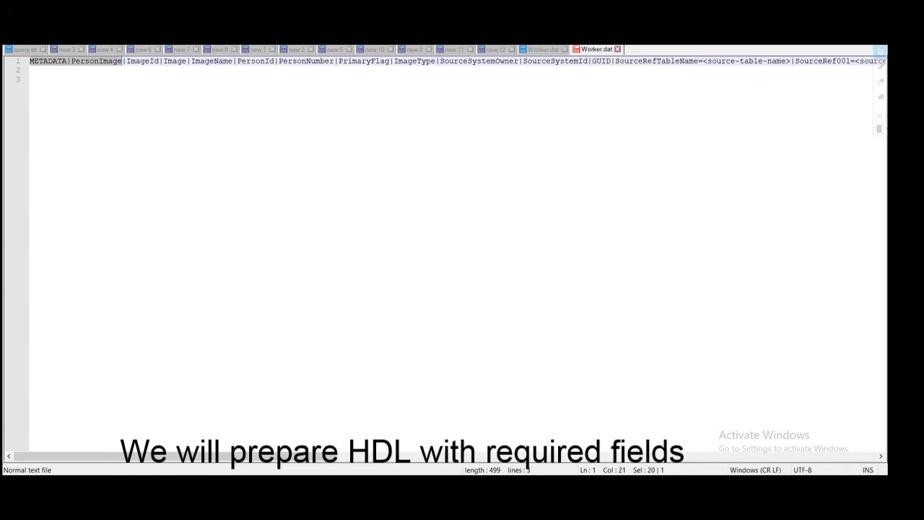
key("ctrl+c")
left_click(30, 79)
key("ctrl+v")
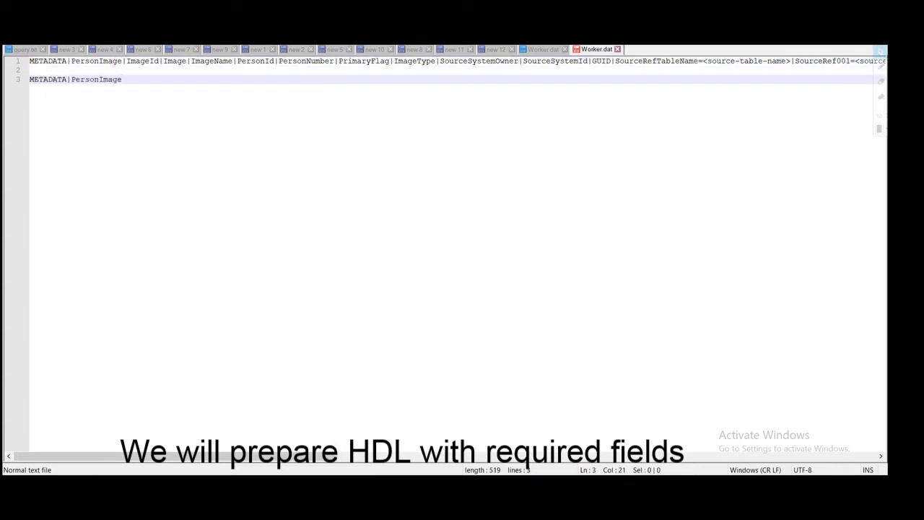
type("|")
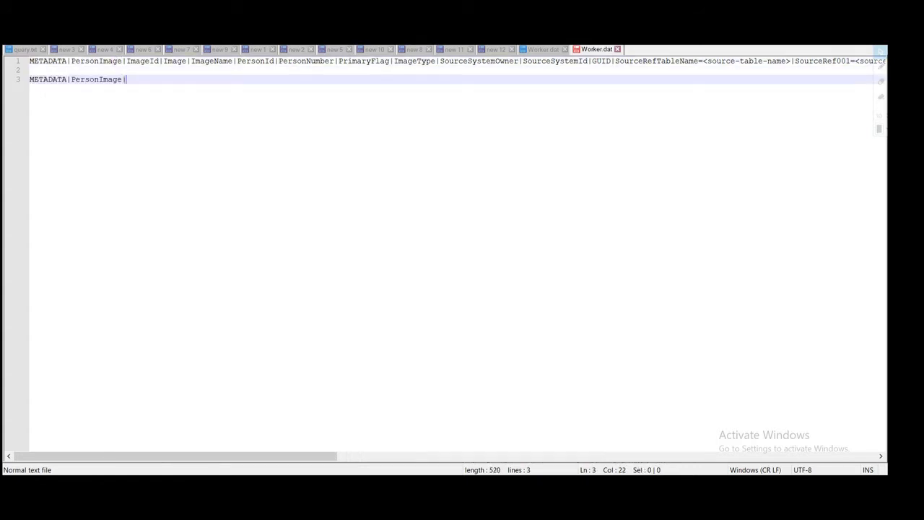
left_click_drag(440, 61, 589, 61)
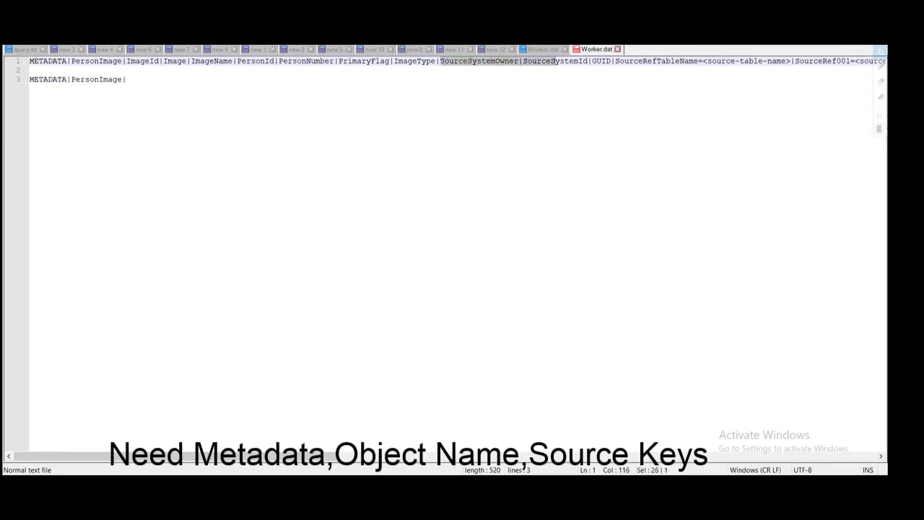
left_click(30, 70)
left_click(126, 79)
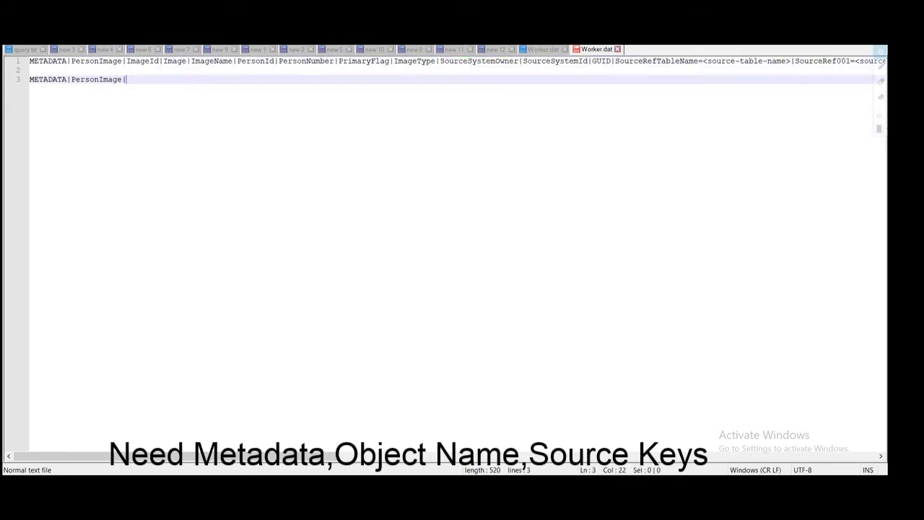
key("ctrl+v")
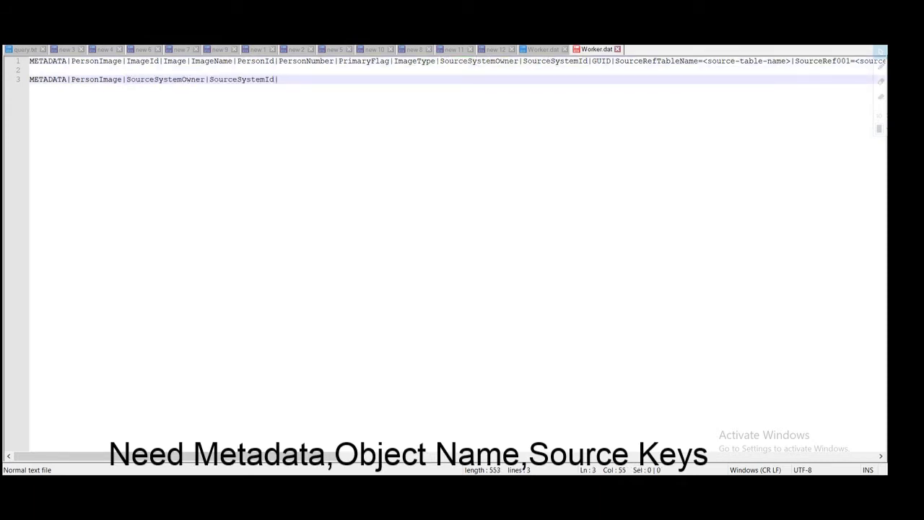
Step: Append PersonNumber, Image|ImageName and PrimaryFlag to the line 3 header
double_click(303, 61)
key("ctrl+End")
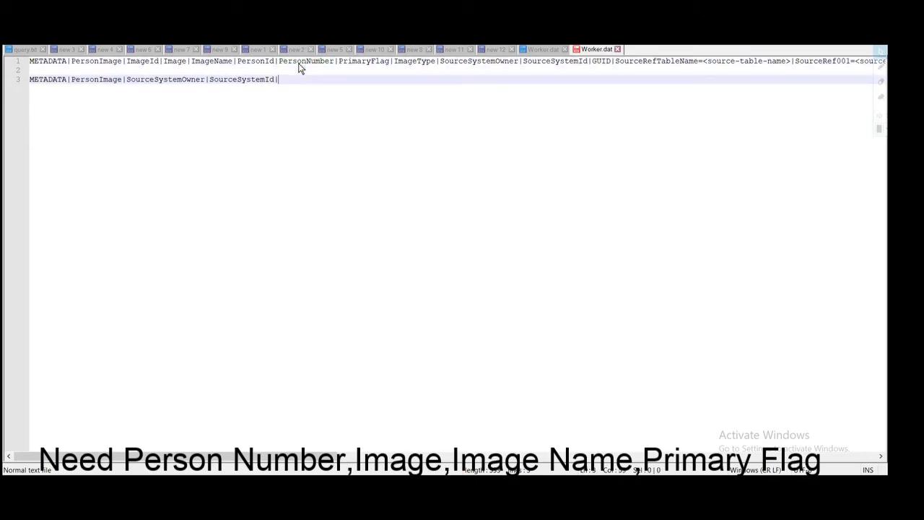
key("ctrl+v")
type("|")
left_click(165, 61)
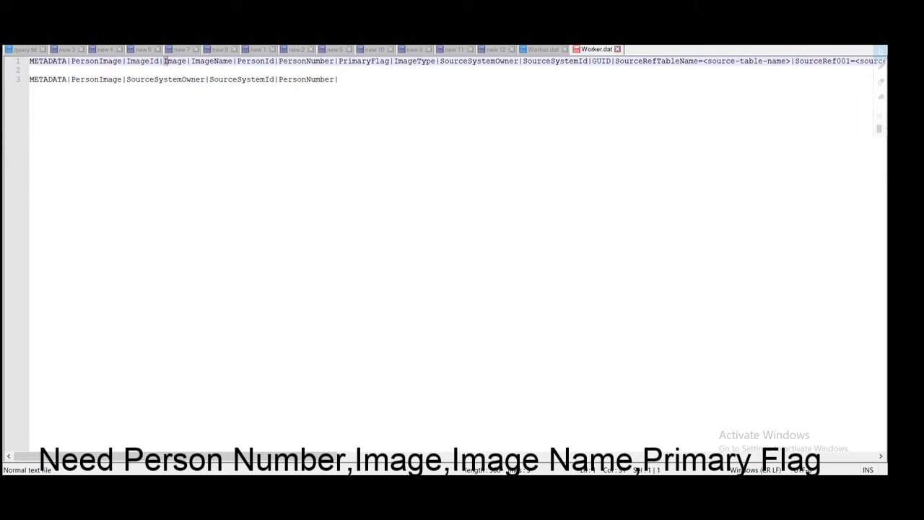
left_click_drag(165, 61, 232, 62)
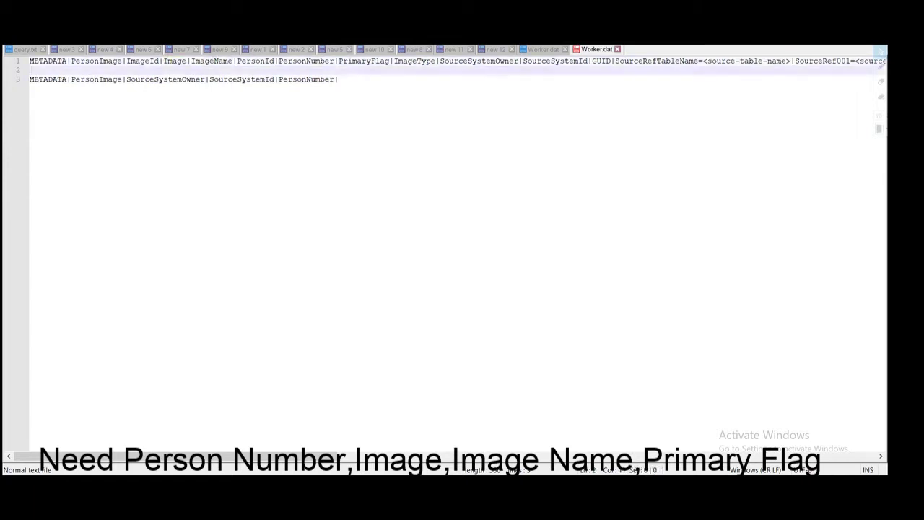
left_click(230, 79)
key("ctrl+v")
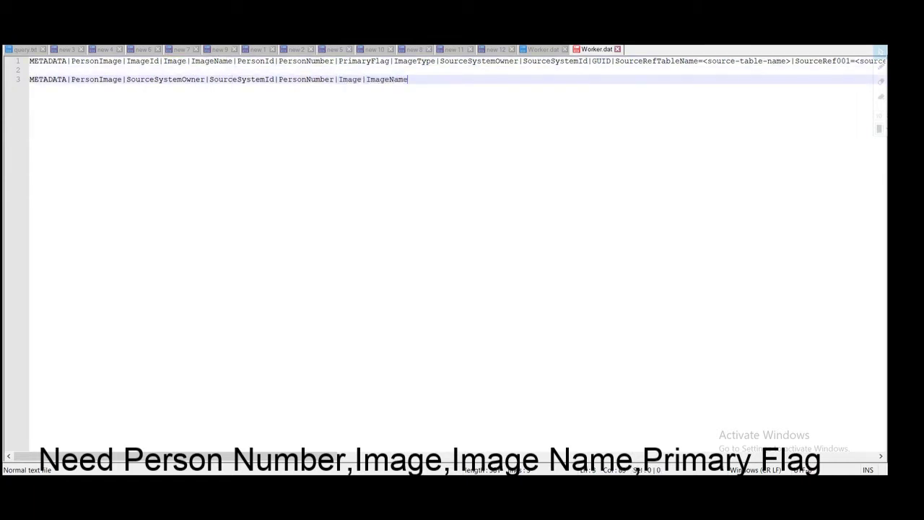
type("|")
double_click(369, 61)
key("Down")
key("Down")
key("ctrl+v")
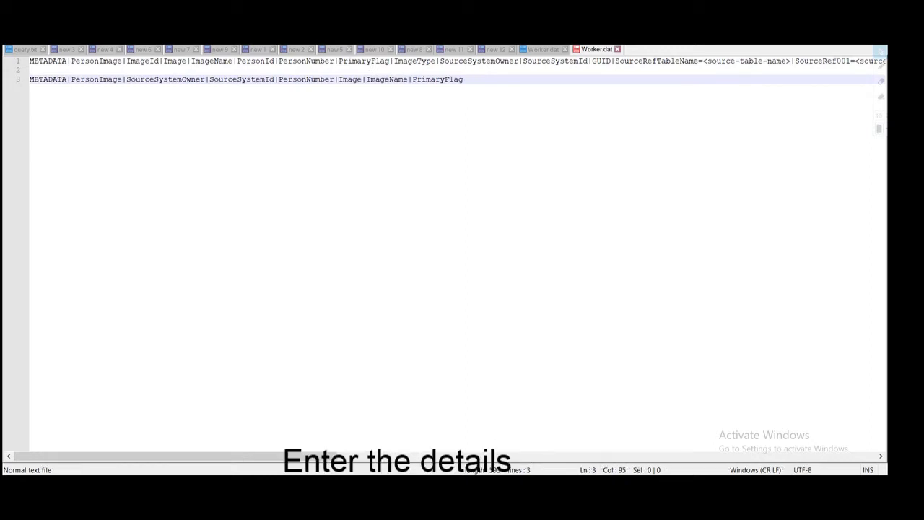
Step: Start line 4 as MERGE|PersonImage, reusing PersonImage from the header line
key("Return")
type("M")
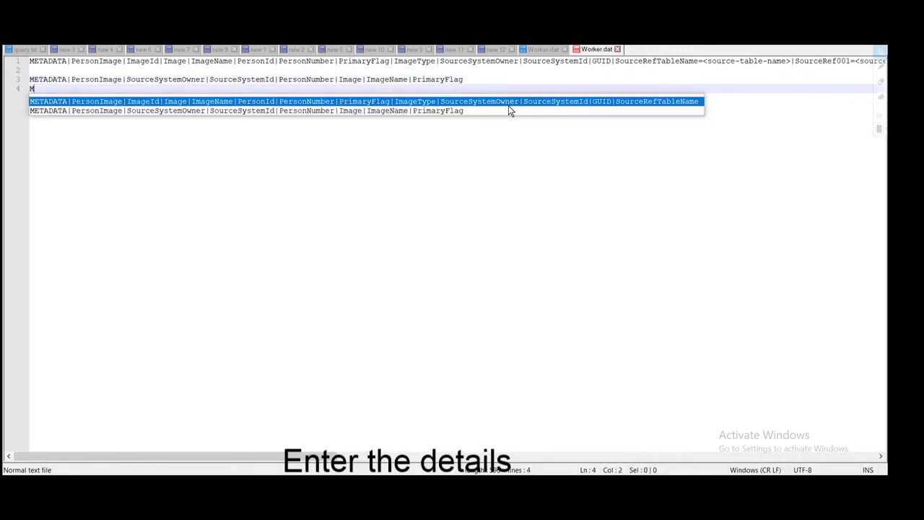
type("ERGE|")
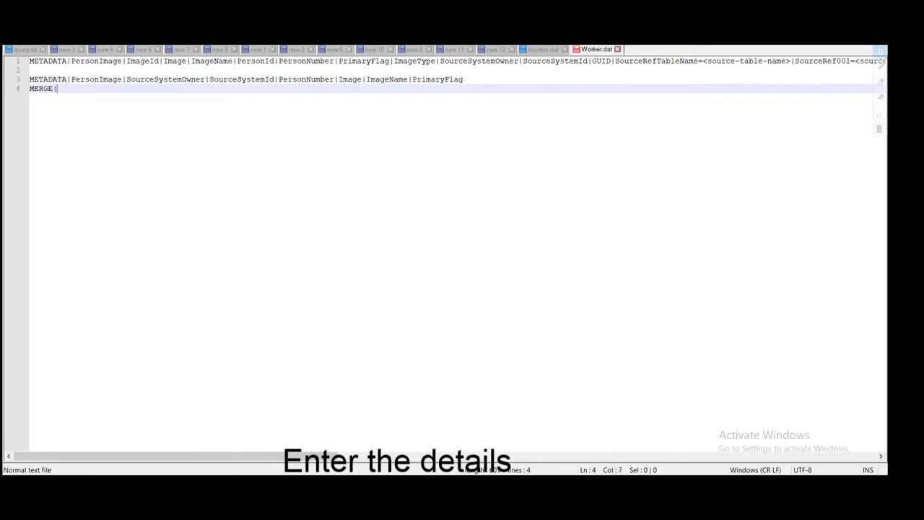
key("Up")
key("Right")
key("Right")
key("Right")
key("shift+Right")
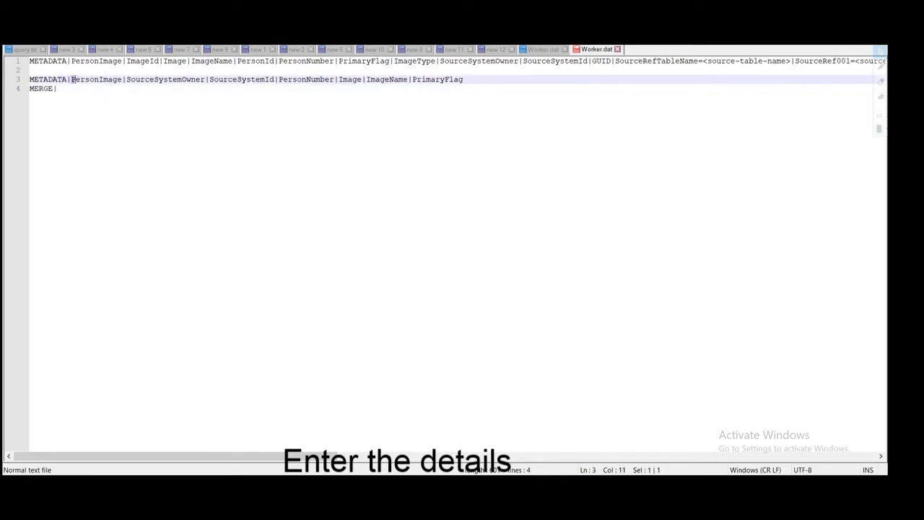
key("shift+Right")
key("shift+Right")
key("shift+Right")
key("shift+Right")
key("shift+Right")
key("shift+Right")
key("ctrl+c")
key("Down")
key("ctrl+v")
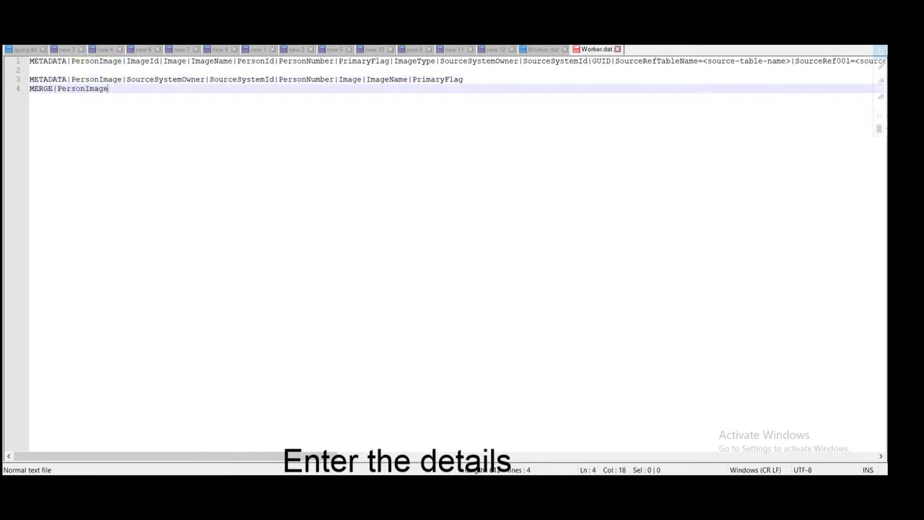
Step: Add source keys XXTEST and XXTEST_PER_IMAGE1 and the worker's person number to the MERGE row
type("|XXTEST")
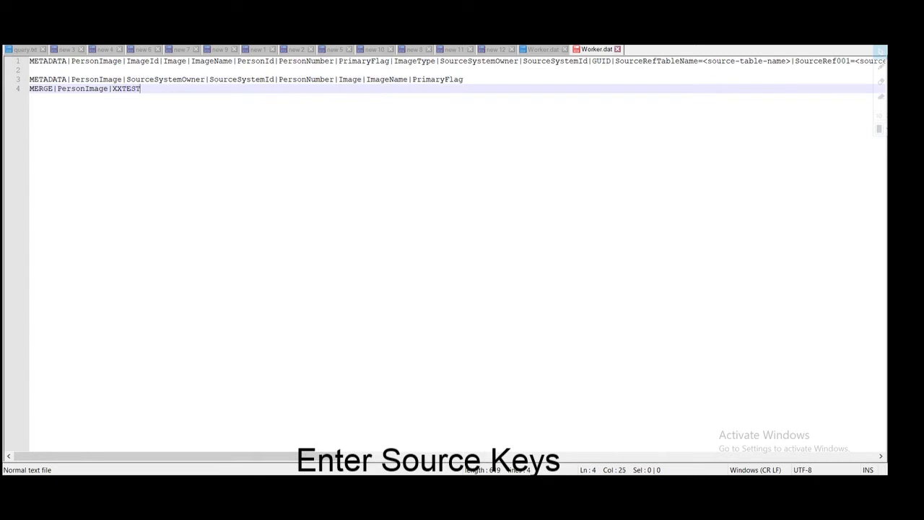
type("|")
left_click(154, 87)
type("XXTE")
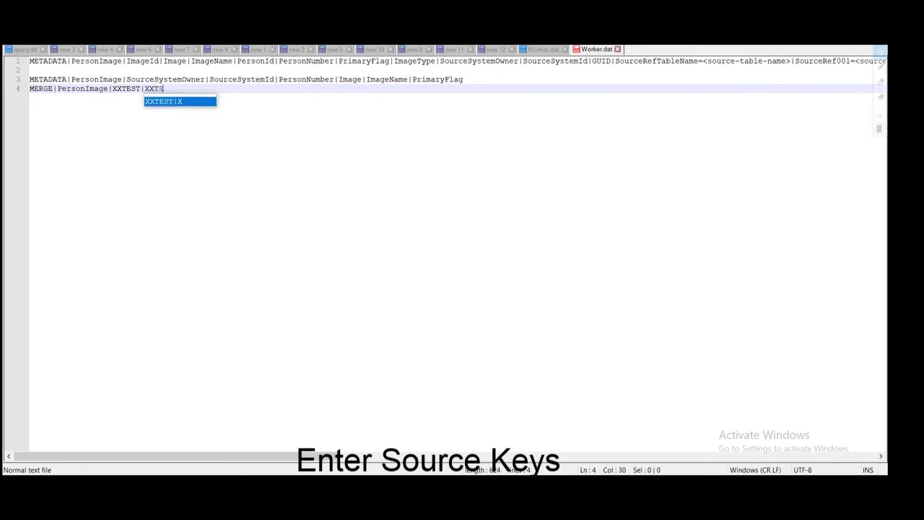
type("ST_")
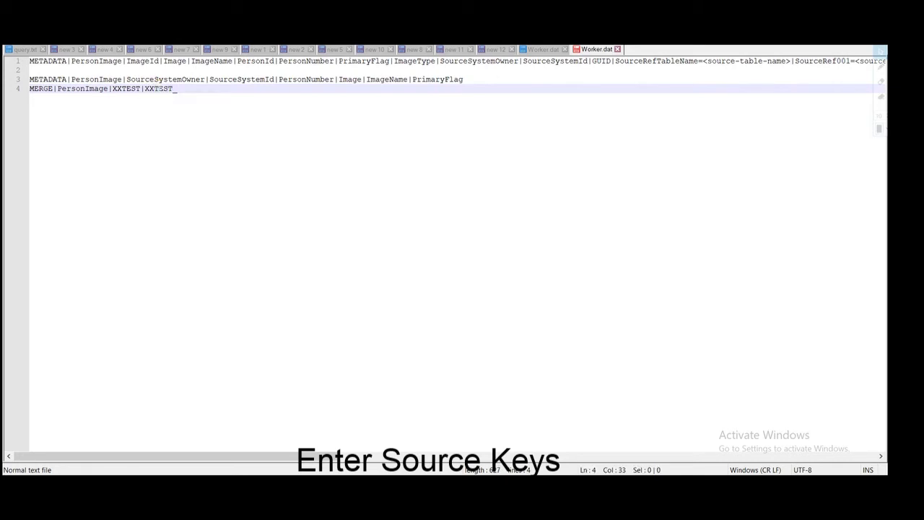
type("IMG")
key("BackSpace")
key("BackSpace")
key("BackSpace")
type("PER_")
type("I")
key("BackSpace")
type("IM")
type("AGE1|")
type("XX")
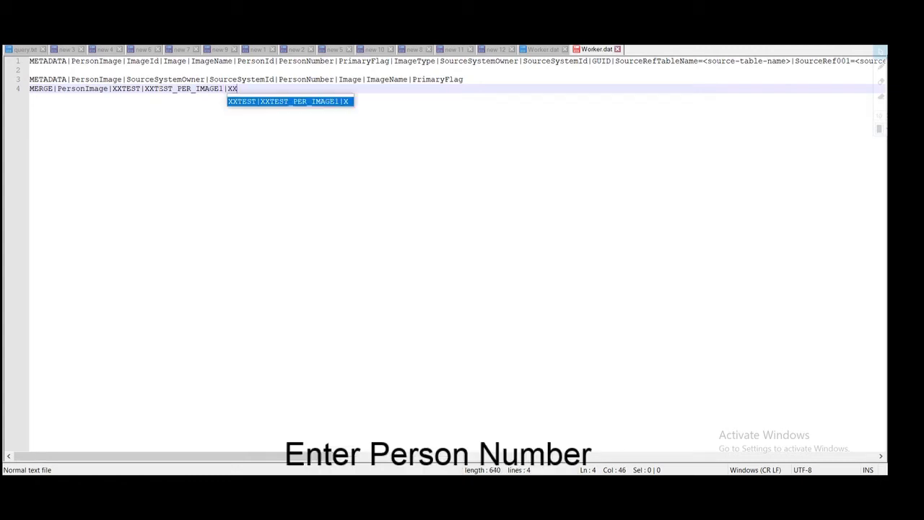
type("TEST2")
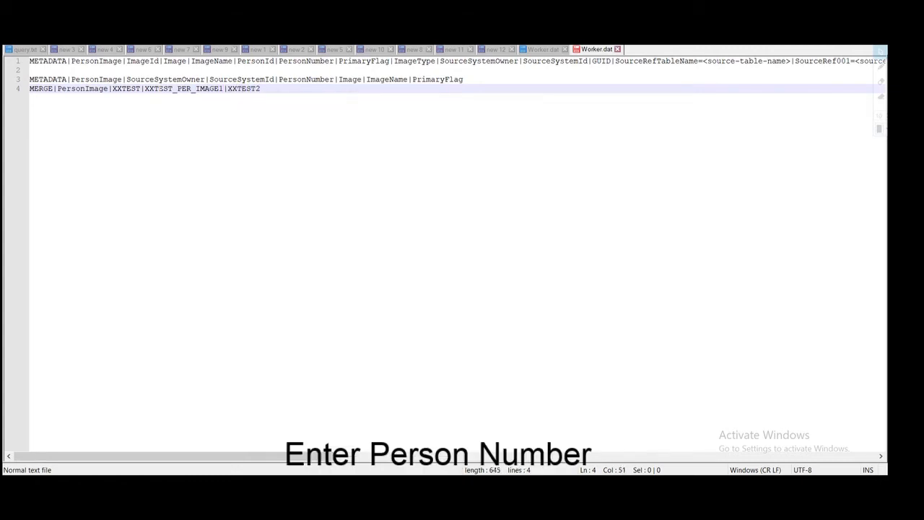
type("|")
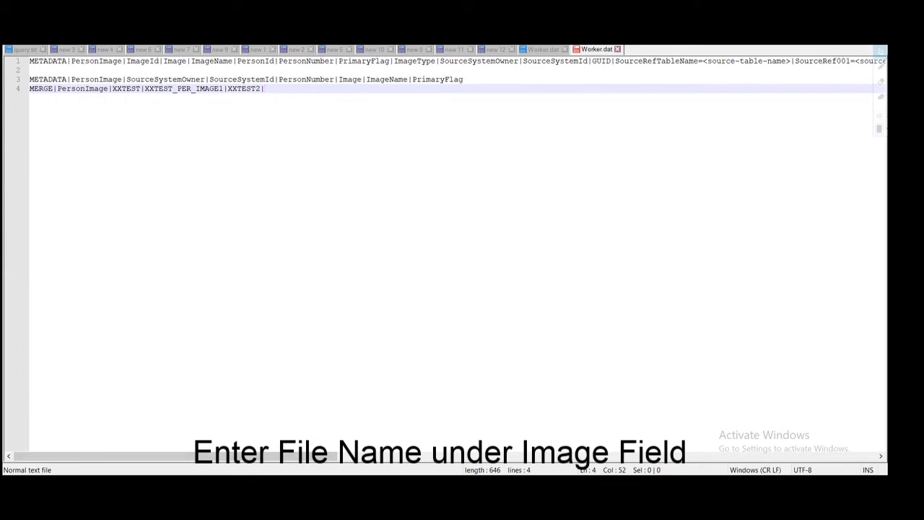
double_click(351, 80)
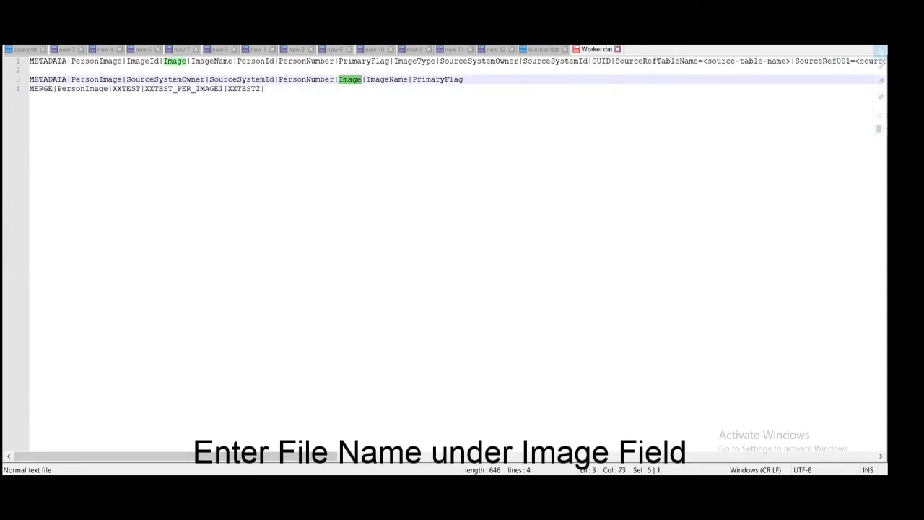
Step: Copy the file name images.jpeg from the BlobFiles folder and return to Worker.dat
left_click(248, 448)
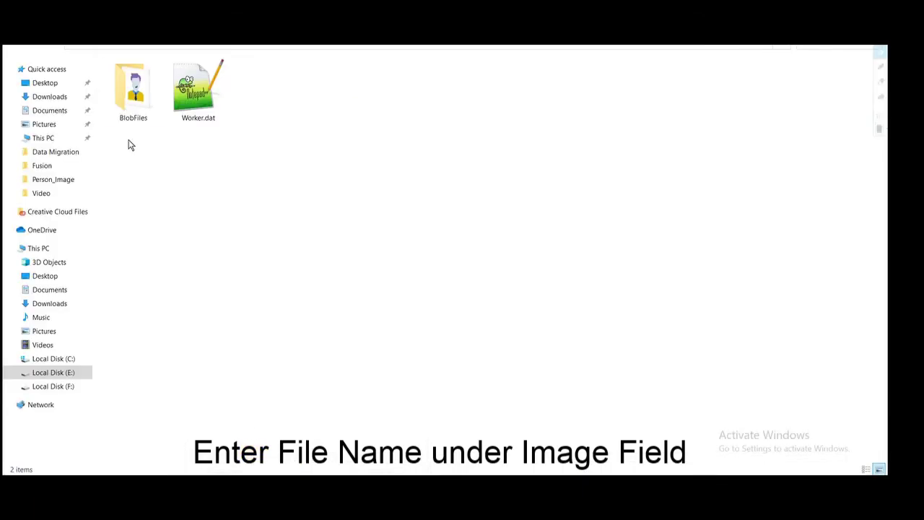
double_click(138, 101)
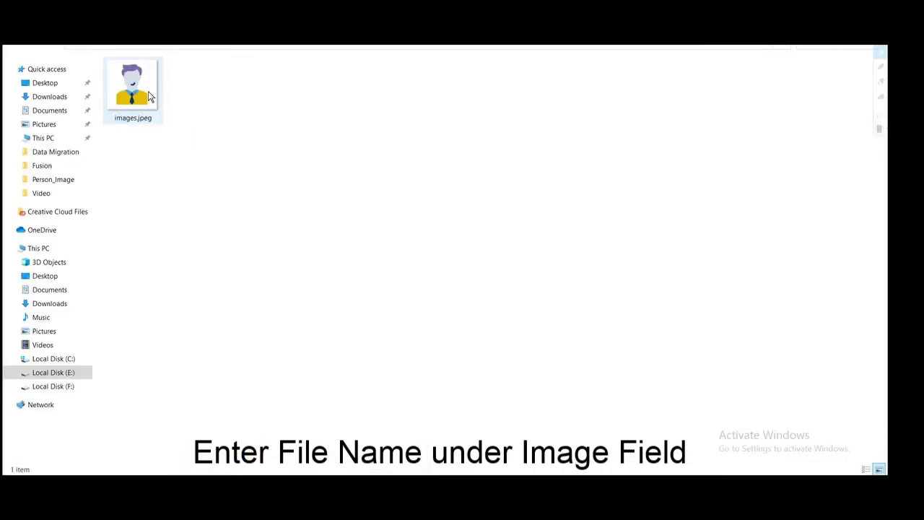
left_click(148, 91)
key("F2")
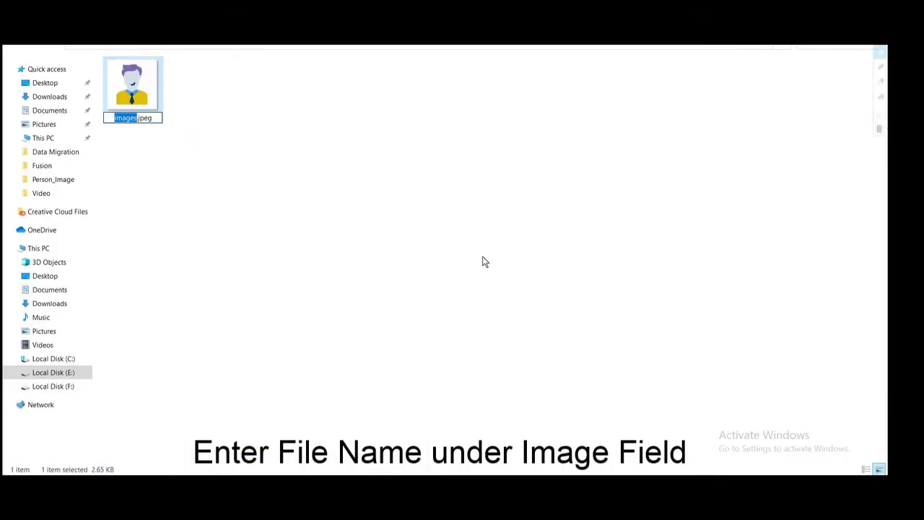
key("ctrl+a")
left_click(342, 233)
key("alt+Up")
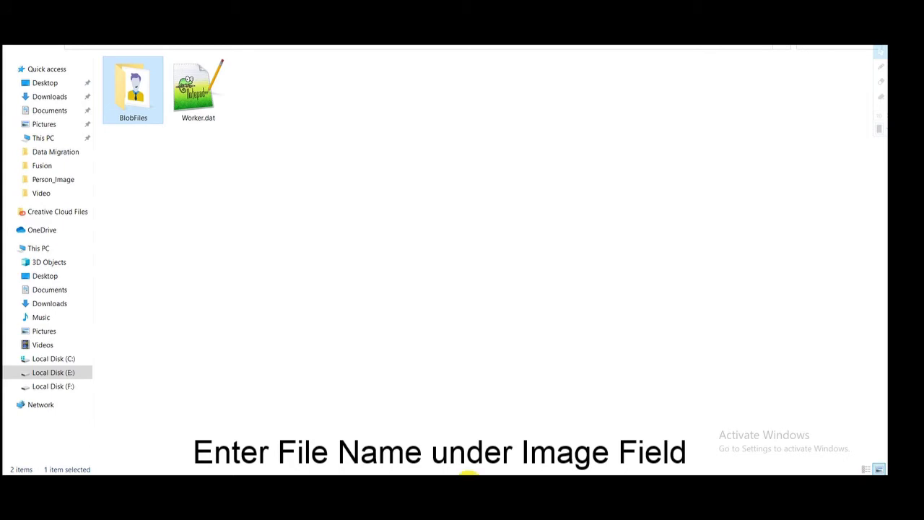
left_click(466, 474)
Step: Finish the MERGE row with images.jpeg, an image name and primary flag Y
left_click(265, 88)
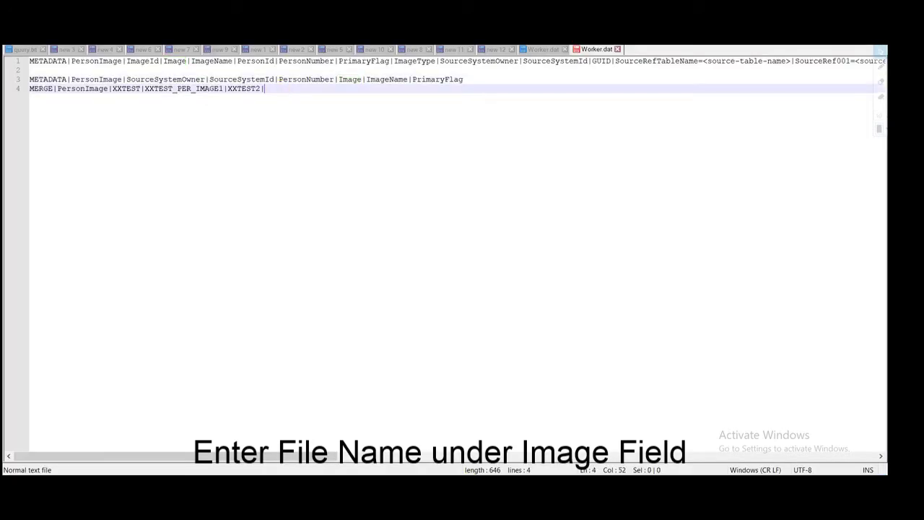
key("ctrl+v")
type("|")
double_click(392, 79)
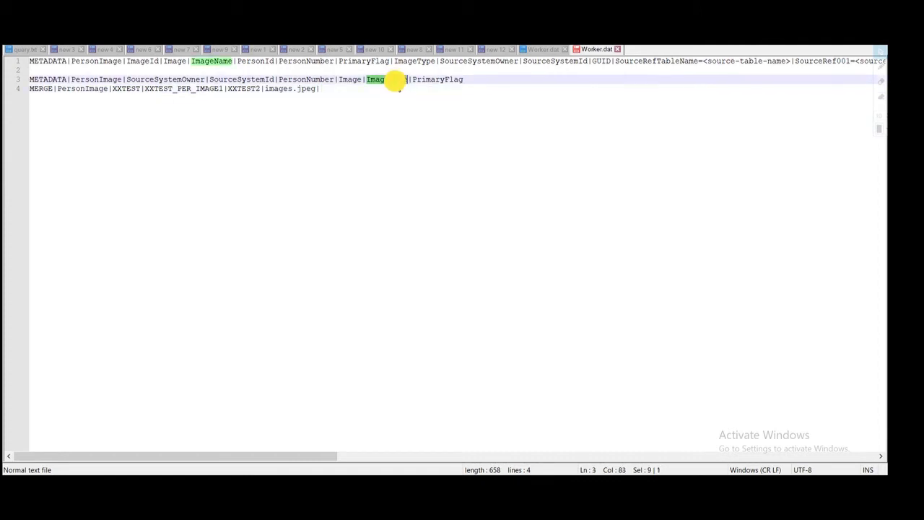
left_click(325, 88)
type("XXTE")
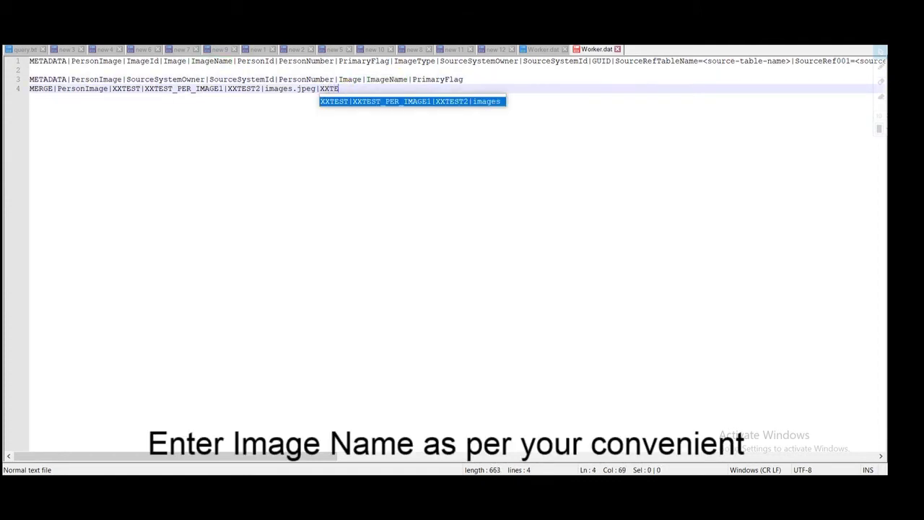
type("ST2|")
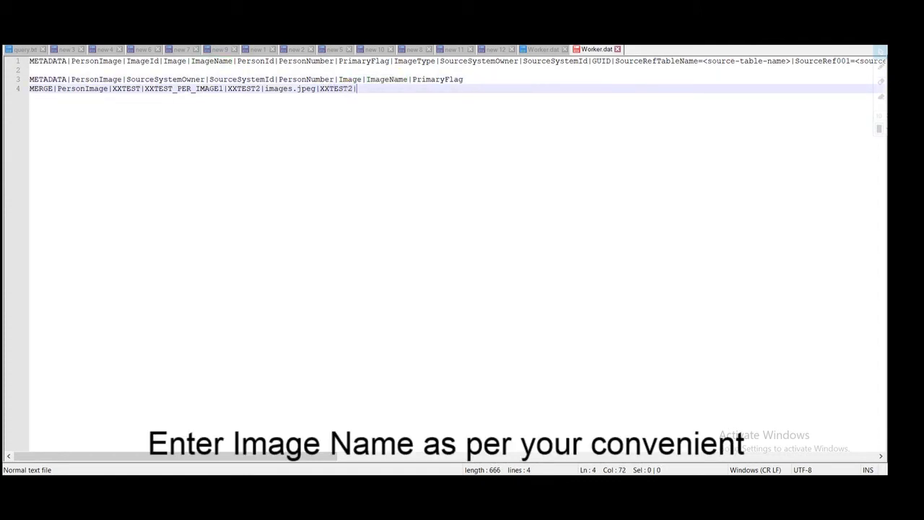
type("Y")
Step: Delete the original long template header and the blank line beneath it
key("Up")
key("Up")
key("Up")
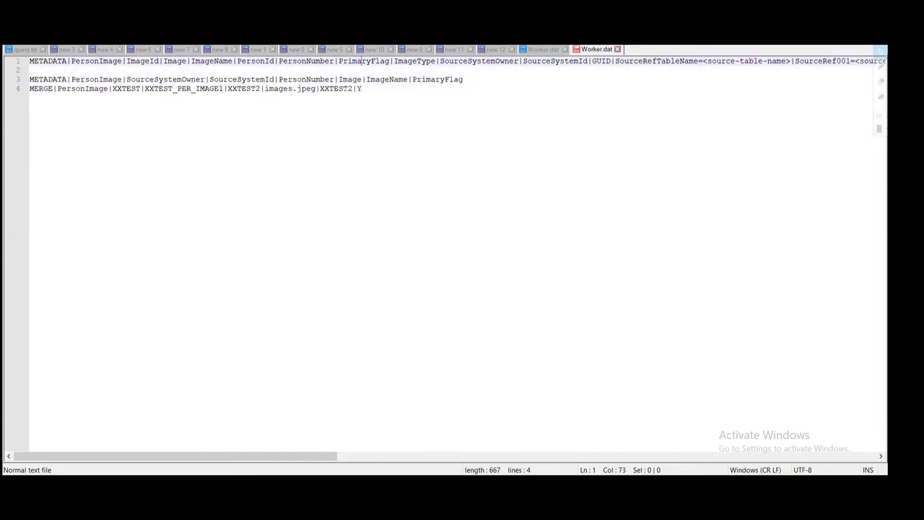
key("Home")
key("shift+Down")
key("shift+Down")
key("Delete")
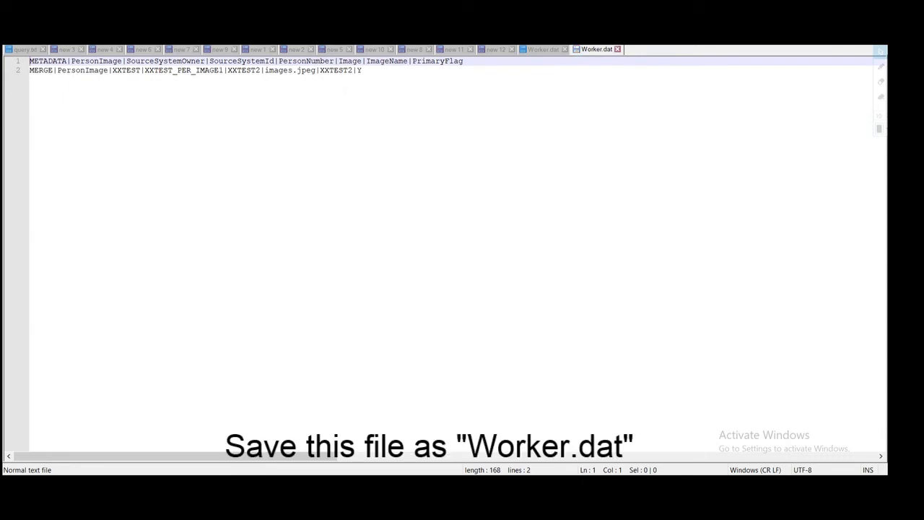
Step: Archive BlobFiles and Worker.dat as Person_Image.zip, changing the extension from rar to zip
mouse_move(321, 422)
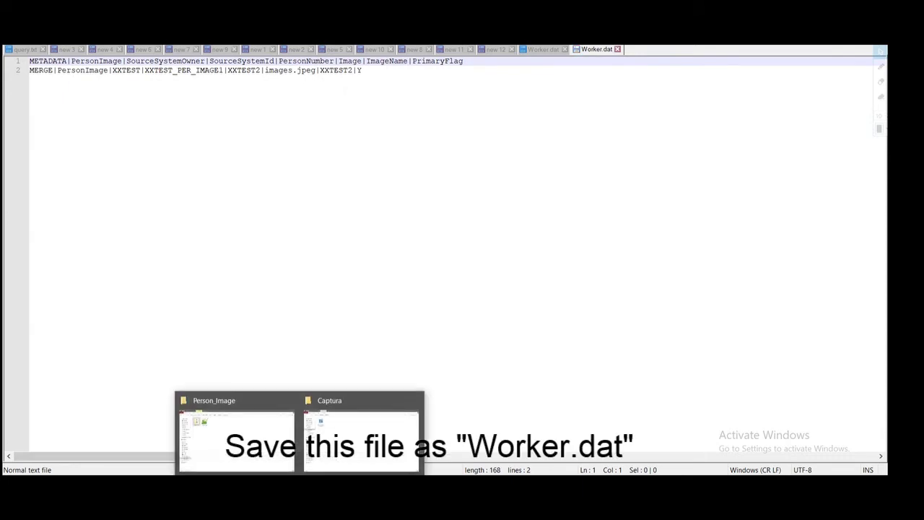
left_click(258, 452)
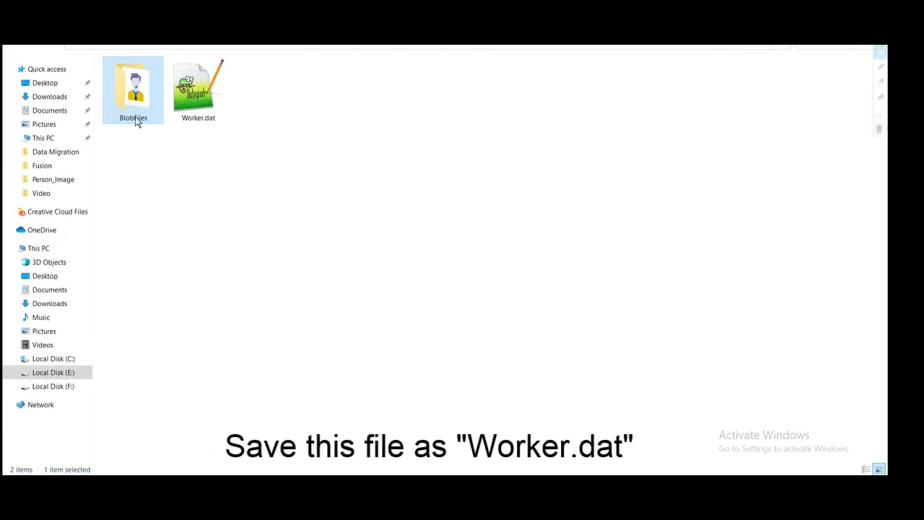
left_click(191, 111, "ctrl")
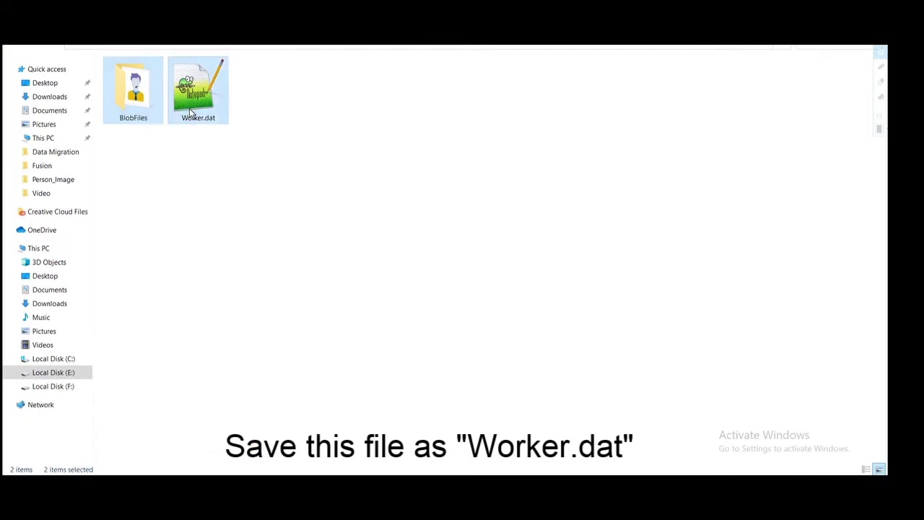
right_click(191, 112)
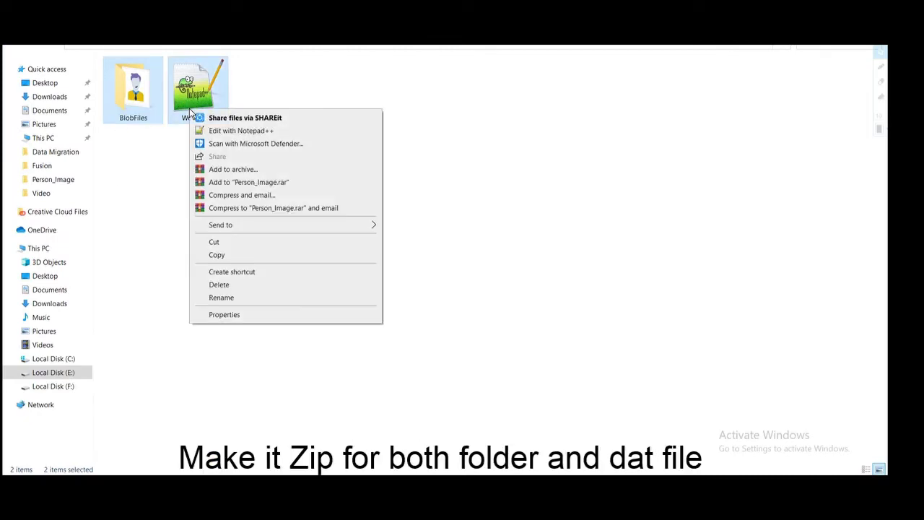
left_click(244, 170)
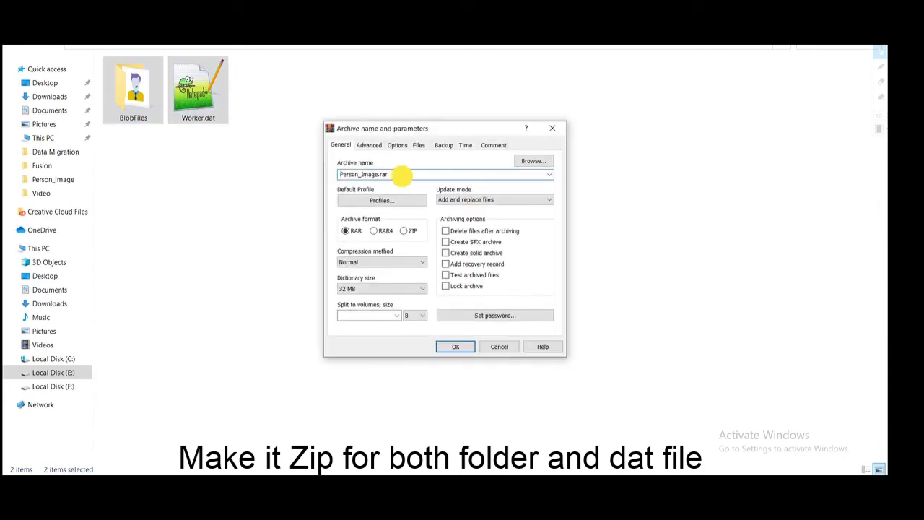
key("BackSpace")
key("BackSpace")
key("BackSpace")
type("zip")
key("Return")
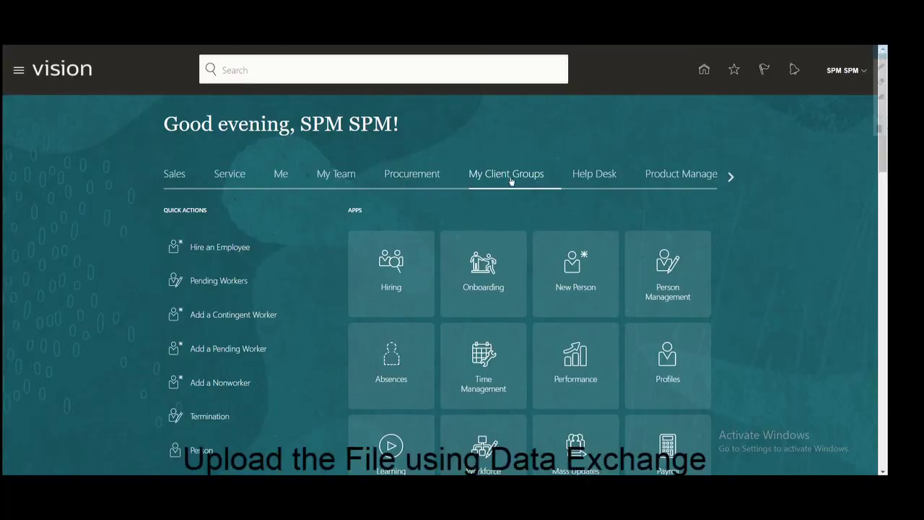
Step: Go from My Client Groups to the Data Exchange work area and its Import and Load Data task
left_click(740, 248)
scroll(740, 246, "down", 3)
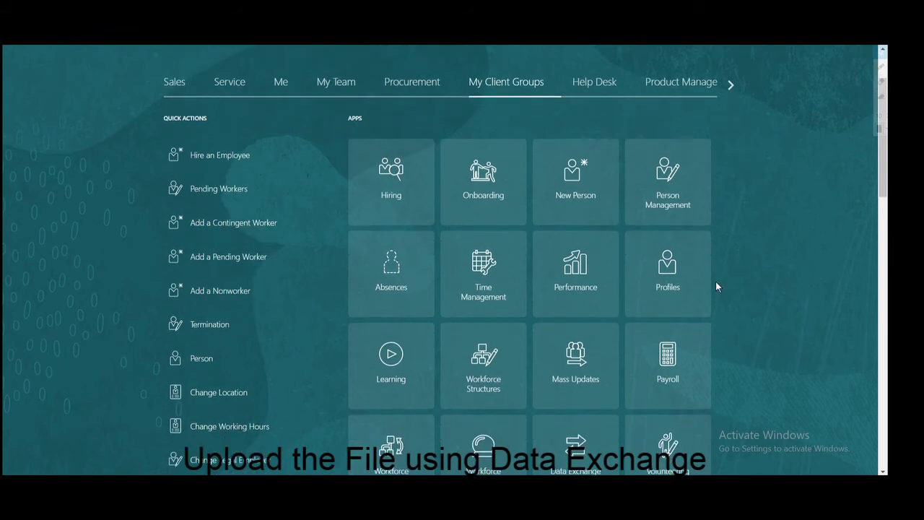
left_click(831, 370)
scroll(831, 369, "down", 3)
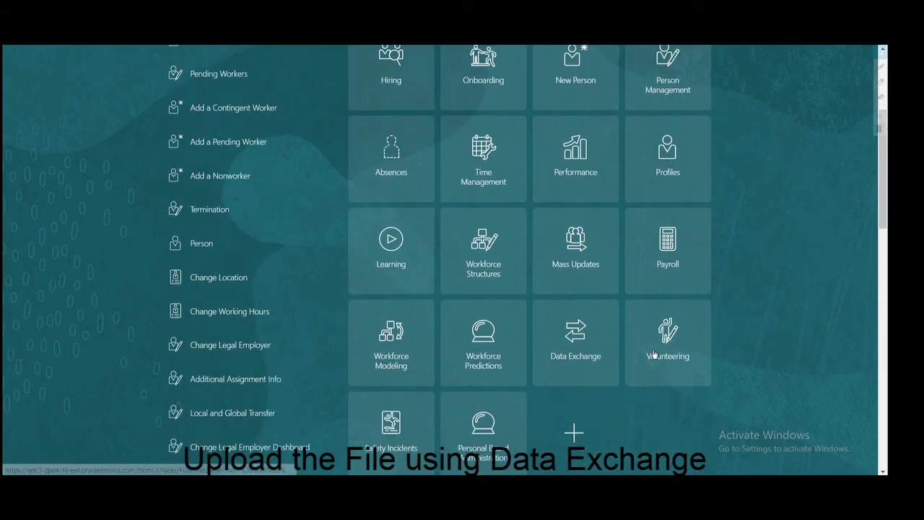
left_click(574, 333)
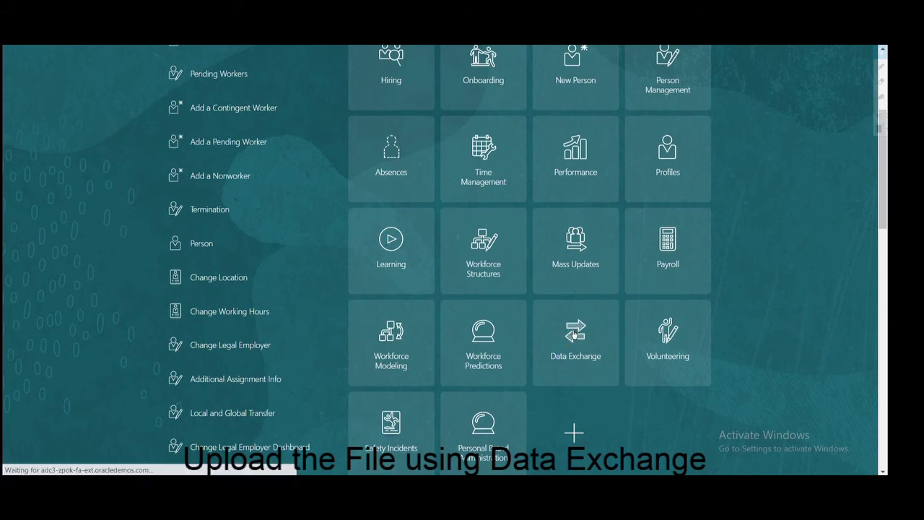
left_click(810, 47)
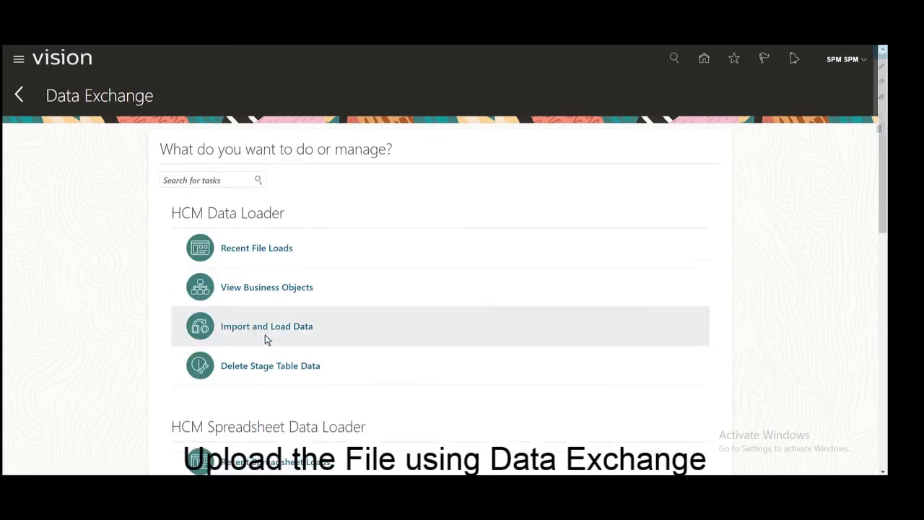
left_click(252, 326)
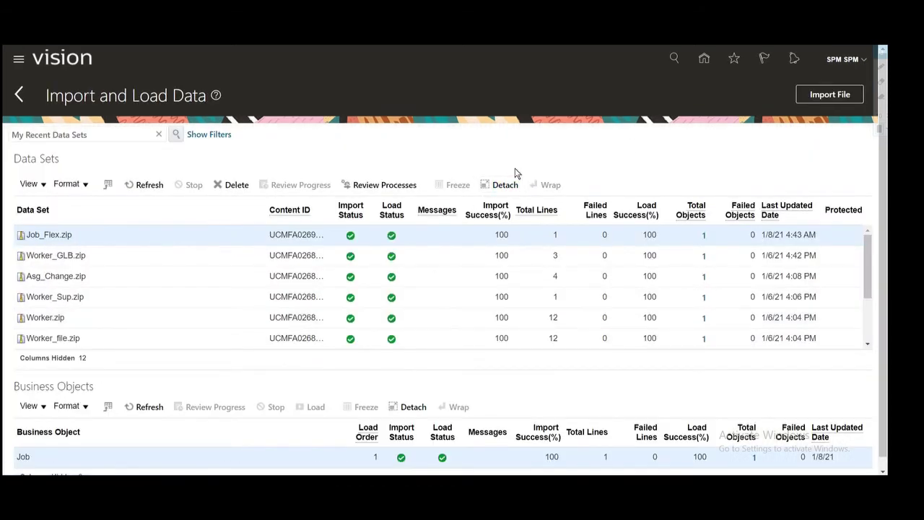
Step: Import Person_Image.zip and submit the import and load process with default schedule settings
left_click(806, 92)
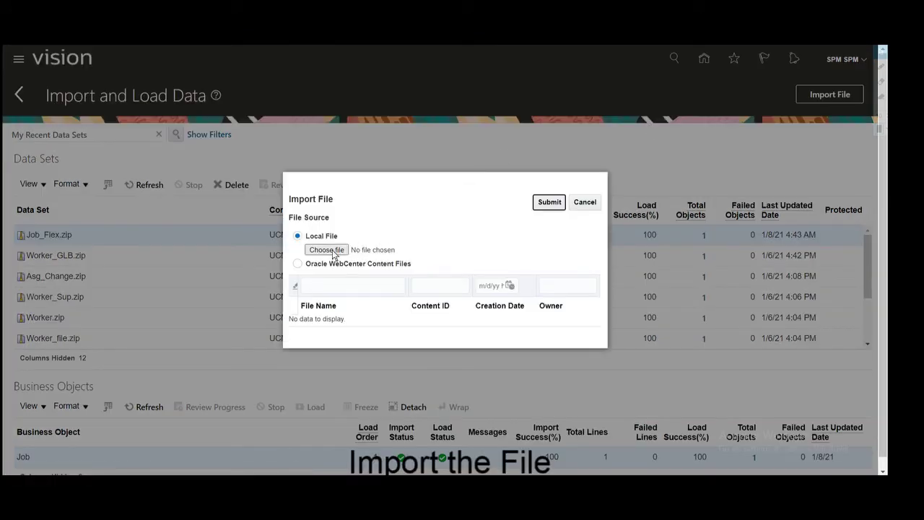
left_click(329, 249)
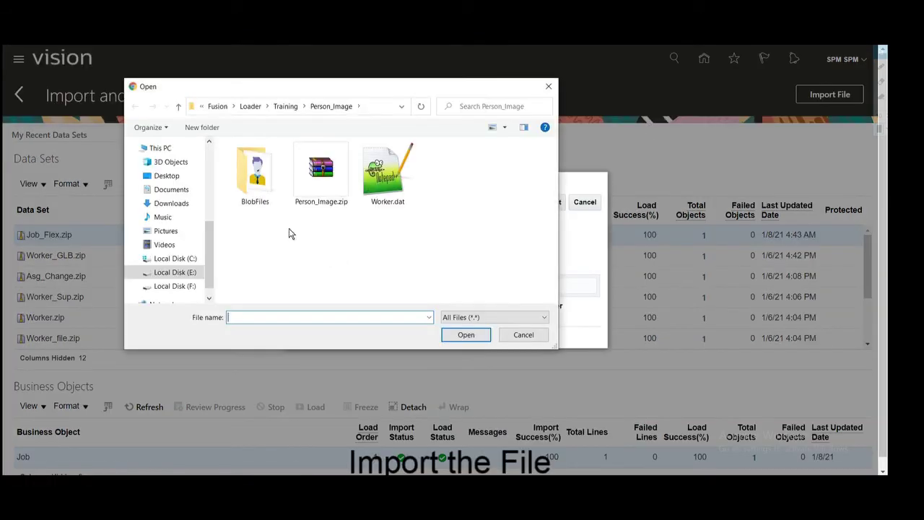
double_click(321, 177)
left_click(551, 205)
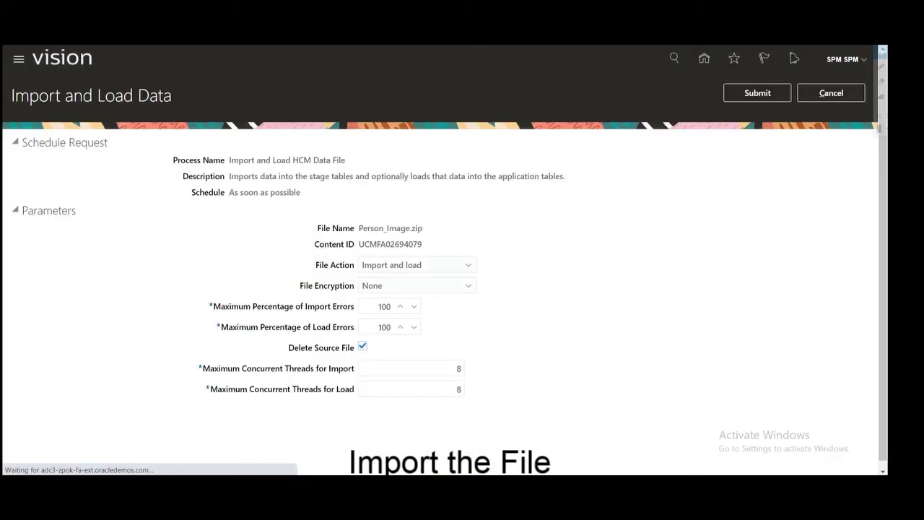
left_click(744, 93)
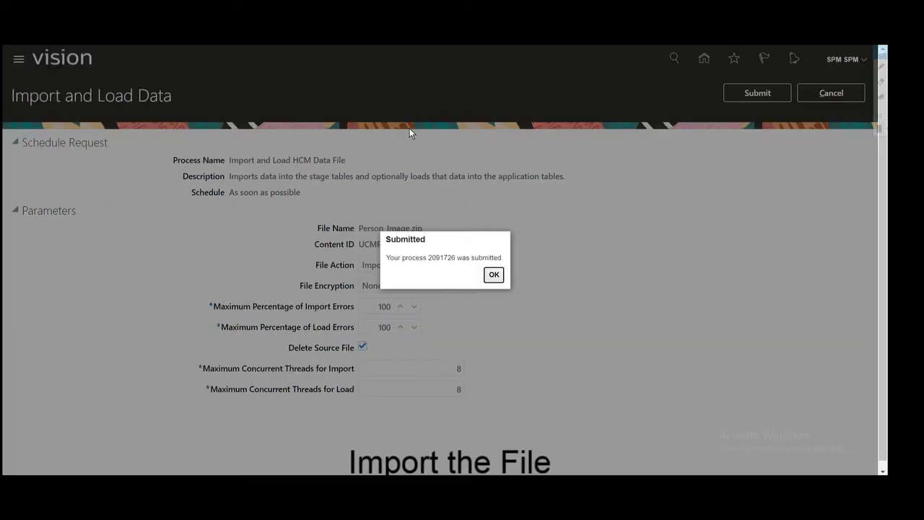
left_click(494, 275)
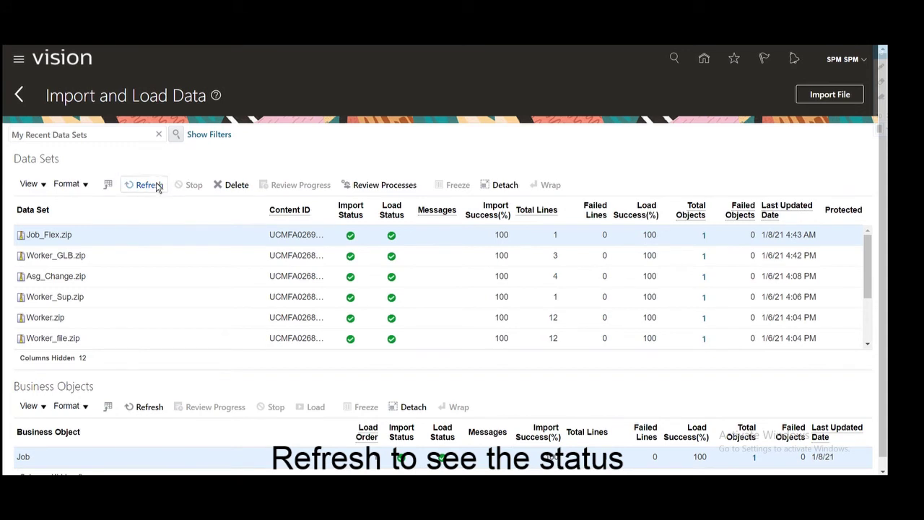
Step: Refresh the Data Sets list repeatedly until Person_Image.zip shows a completed import at 100% success
left_click(146, 185)
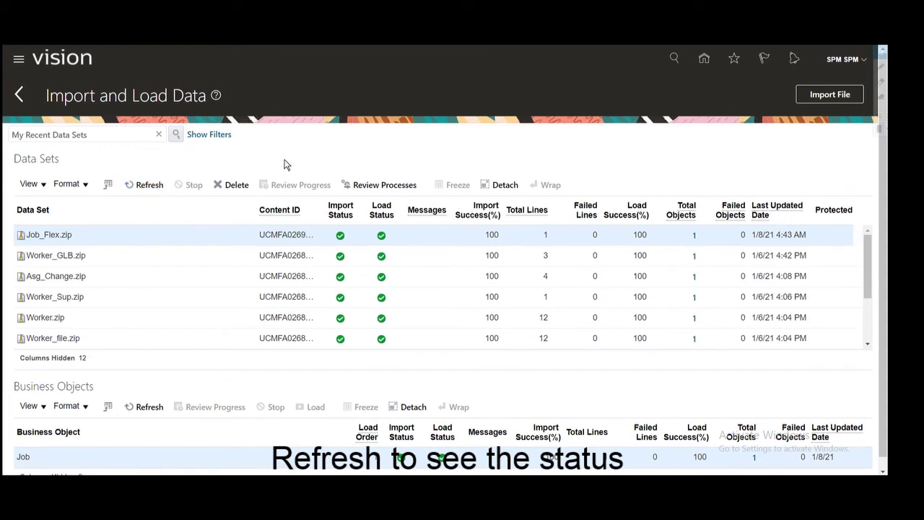
left_click(142, 183)
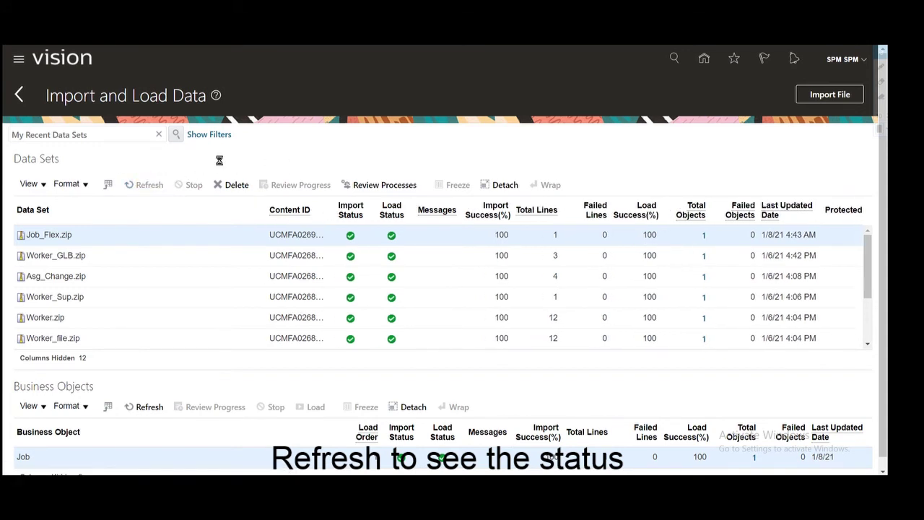
left_click(134, 183)
left_click(148, 184)
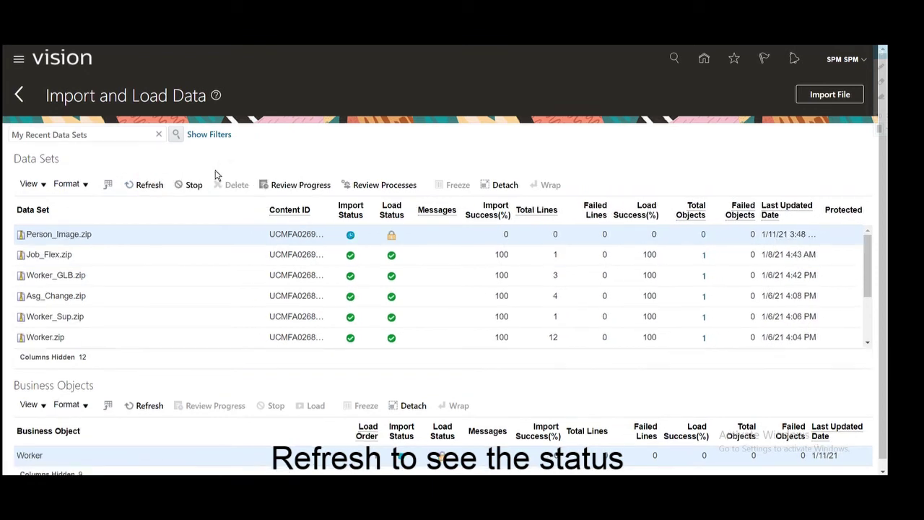
left_click(150, 184)
left_click(148, 185)
left_click(141, 185)
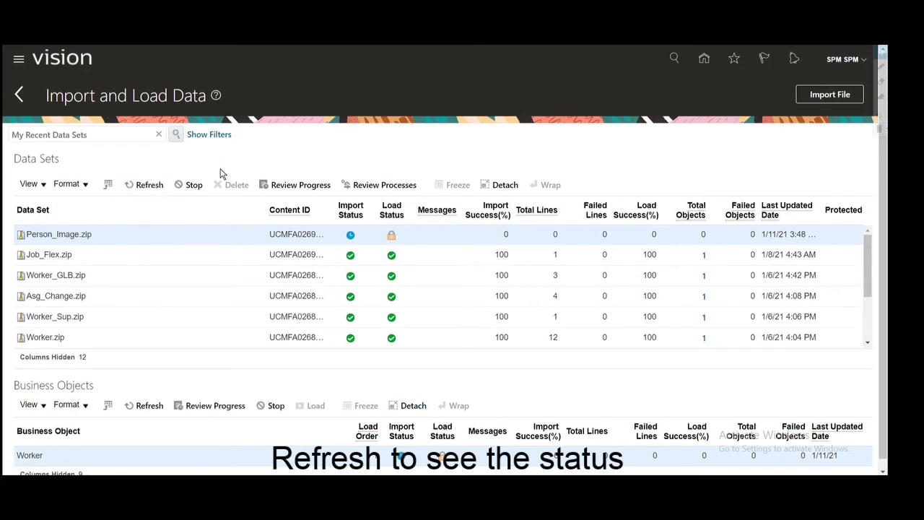
left_click(148, 184)
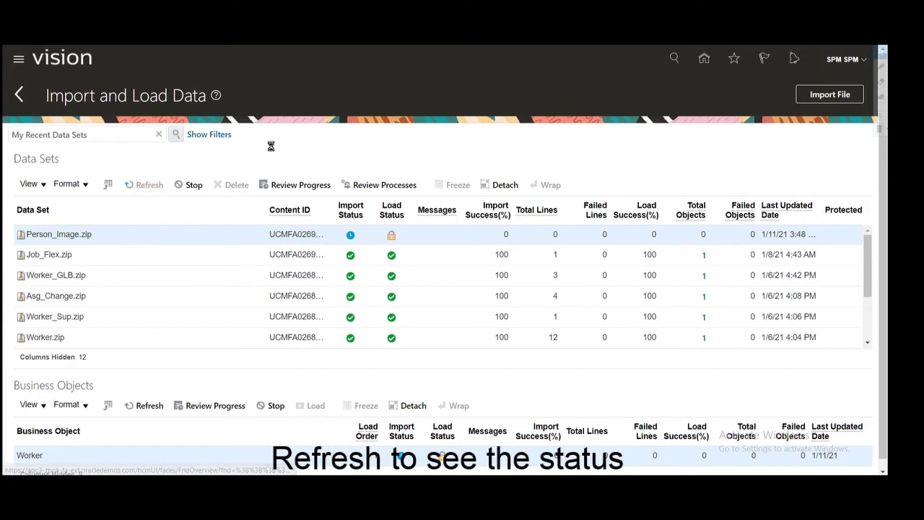
left_click(145, 185)
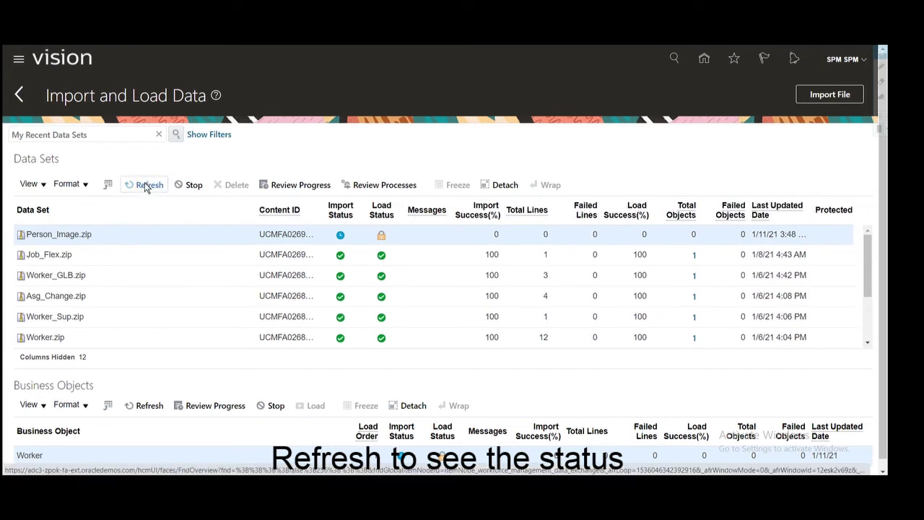
left_click(148, 185)
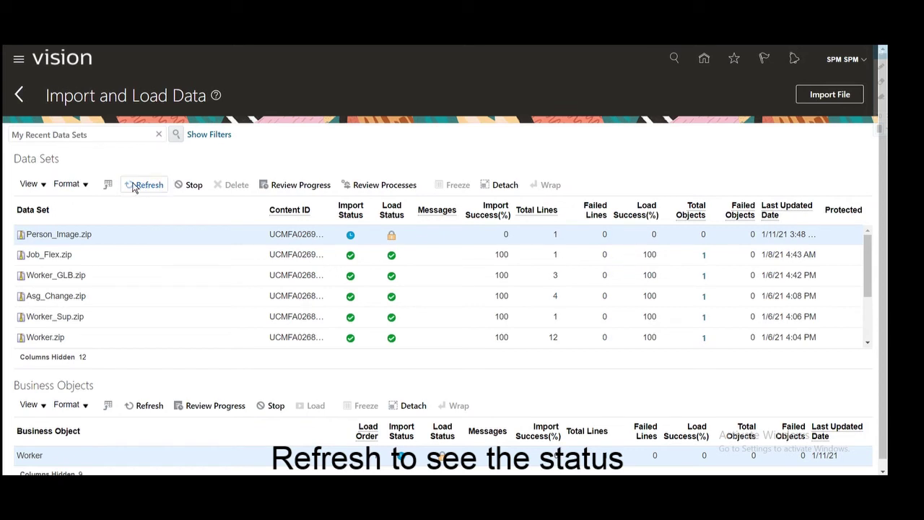
left_click(294, 170)
left_click(146, 185)
left_click(148, 185)
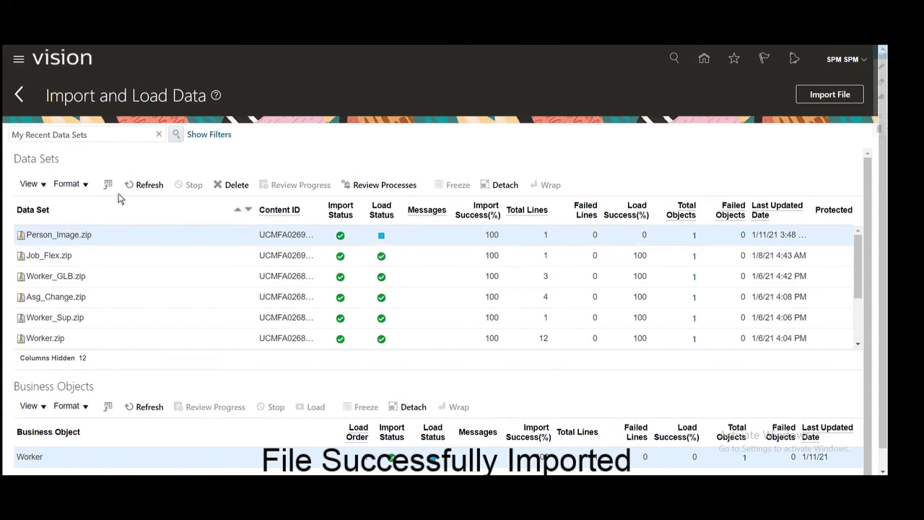
Step: Refresh the Data Sets list until Person_Image.zip's Load Status shows a green check
left_click(150, 185)
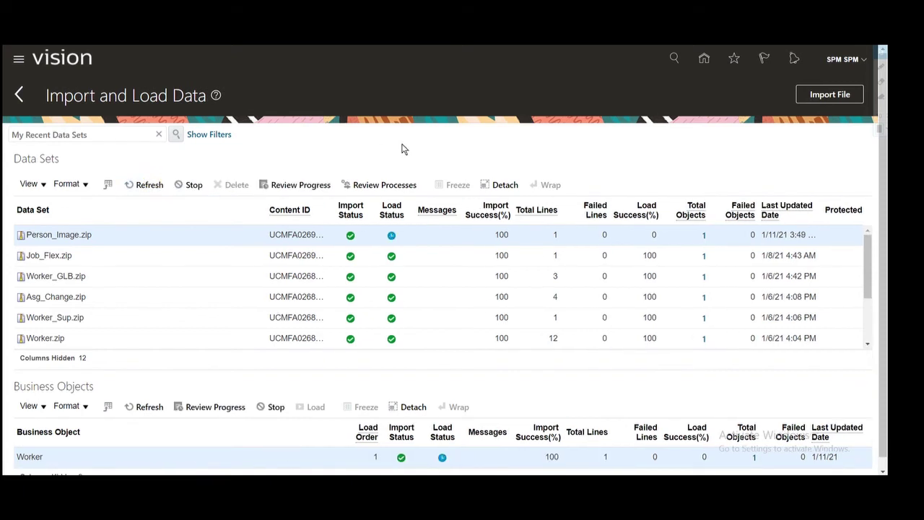
left_click(148, 184)
left_click(148, 184)
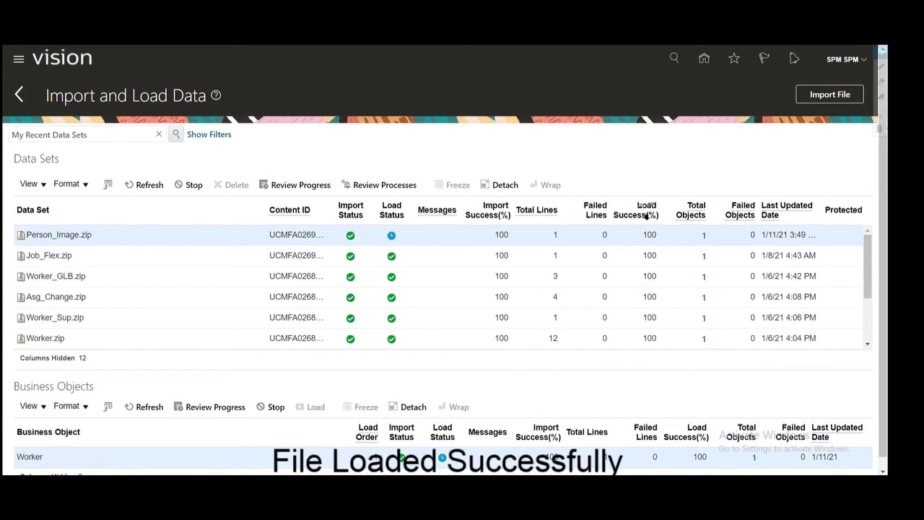
left_click(146, 185)
left_click(149, 183)
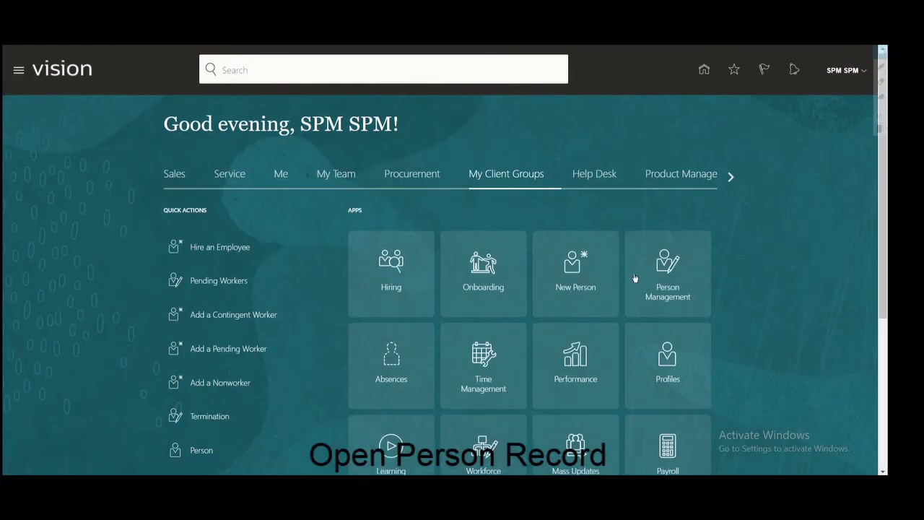
Step: Search Person Management by the worker's person number and open the matching worker's record
left_click(669, 295)
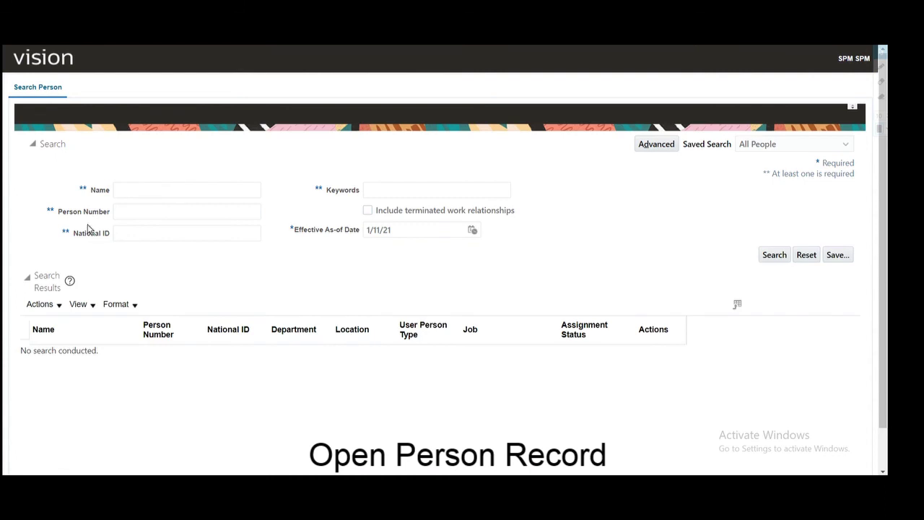
left_click(120, 240)
type("XXTEST2")
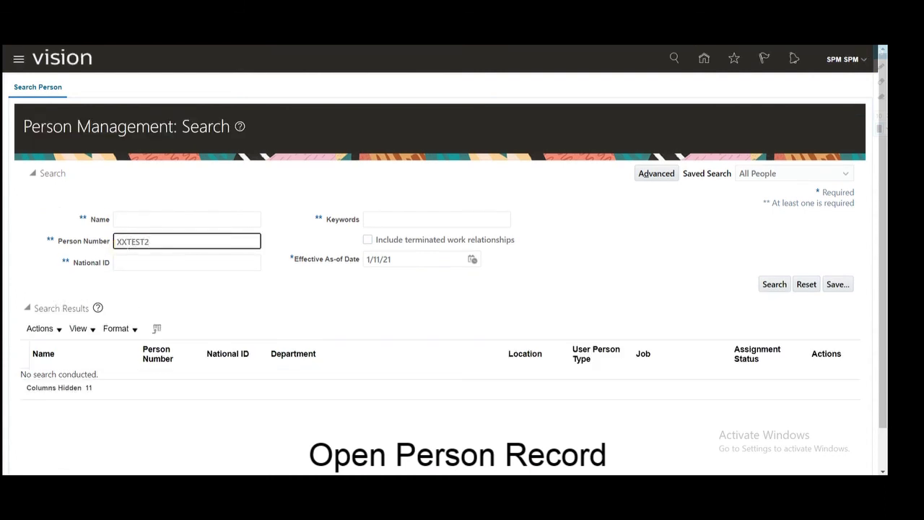
left_click(774, 284)
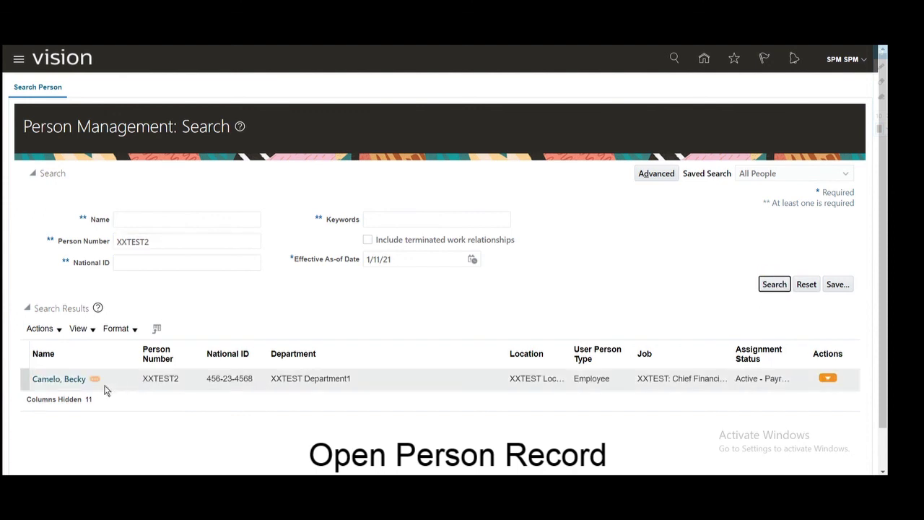
left_click(64, 379)
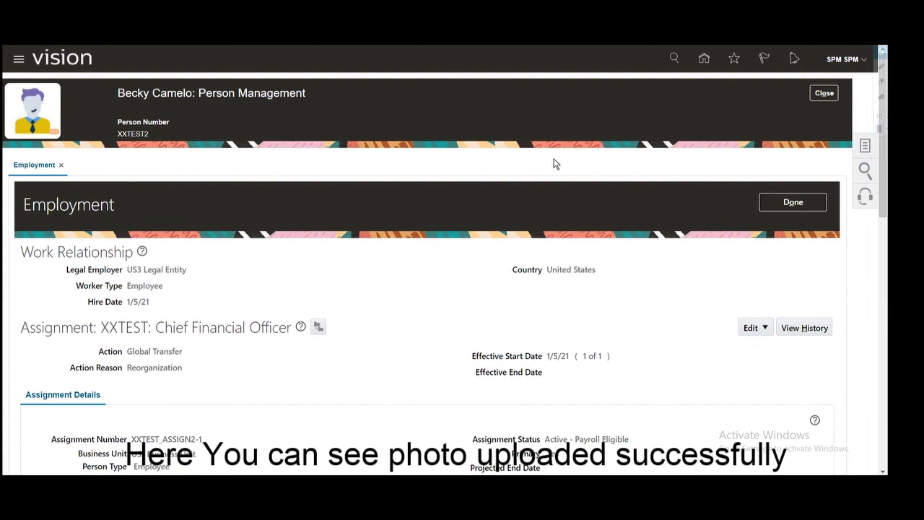
Step: After confirming the photo in the record header, return to the home page
left_click(703, 58)
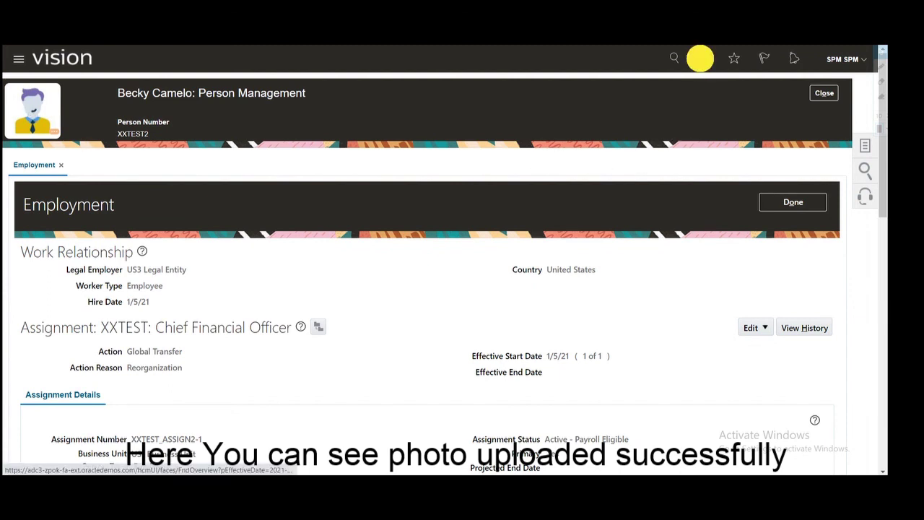